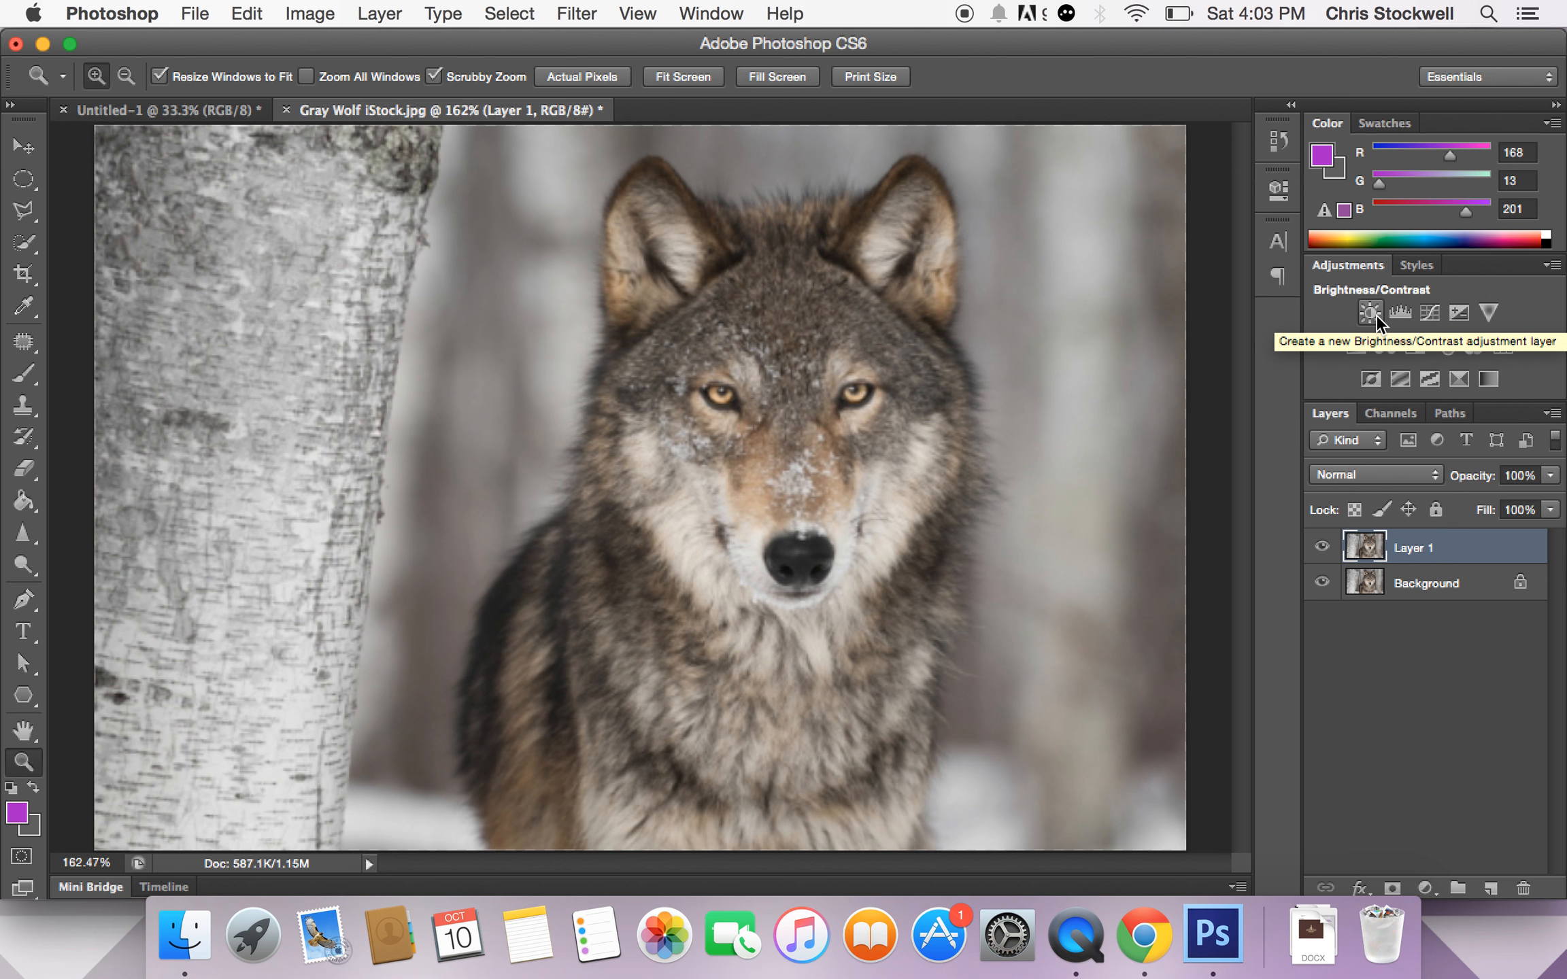
Step: Add a Brightness/Contrast adjustment layer above Layer 1 with brightness 58 and contrast 64
left_click(1376, 315)
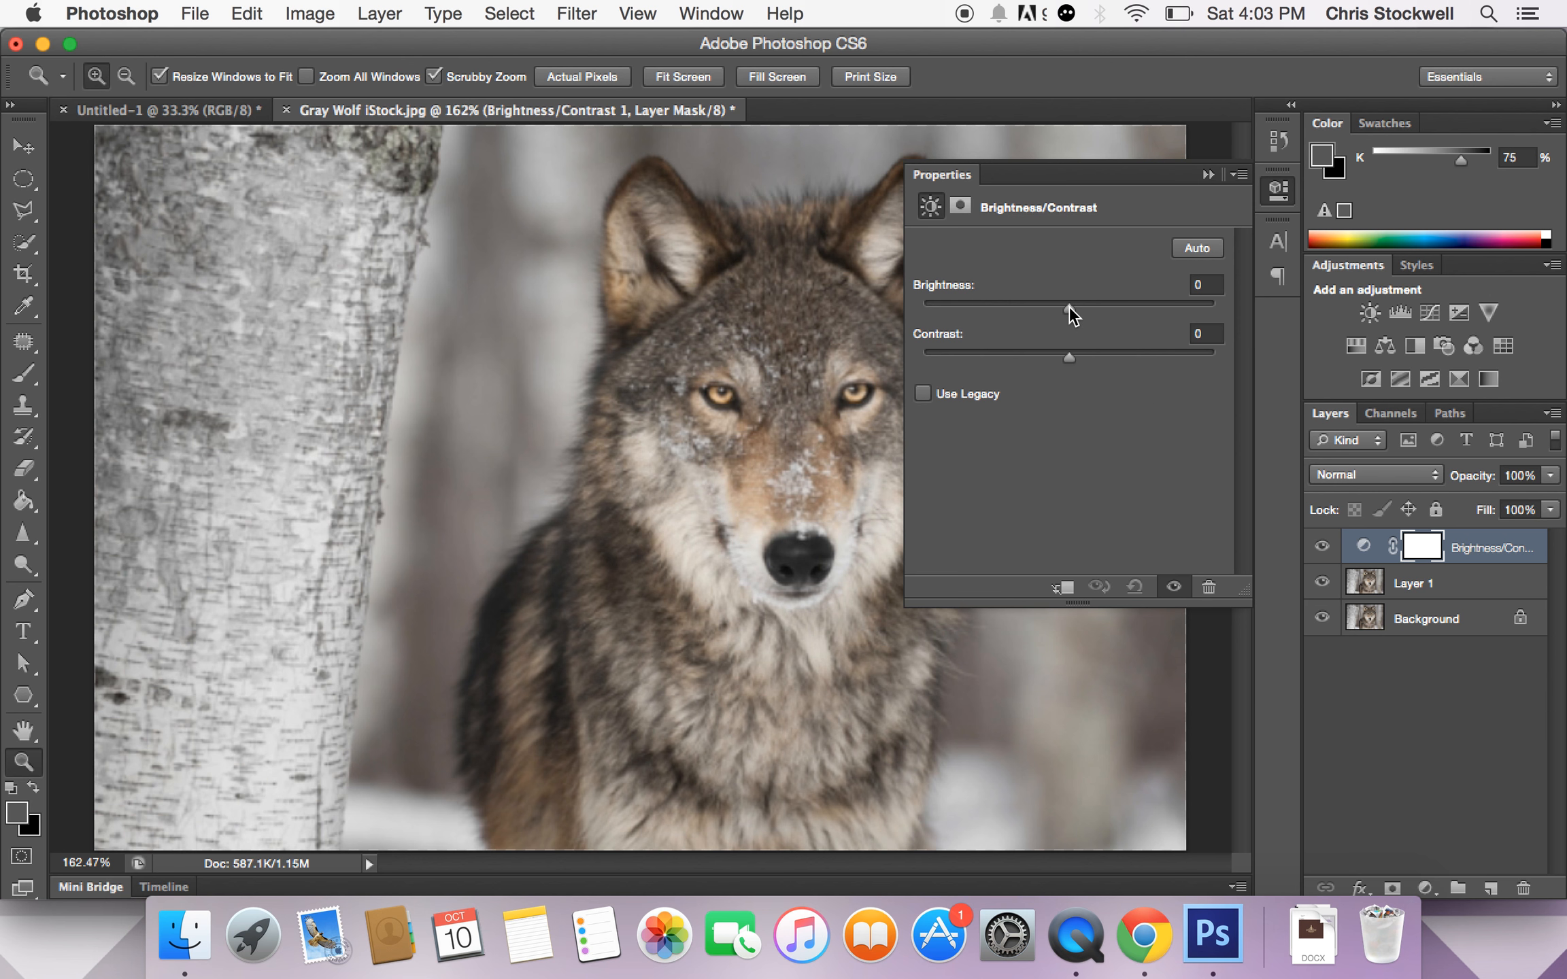
left_click_drag(1070, 307, 1125, 309)
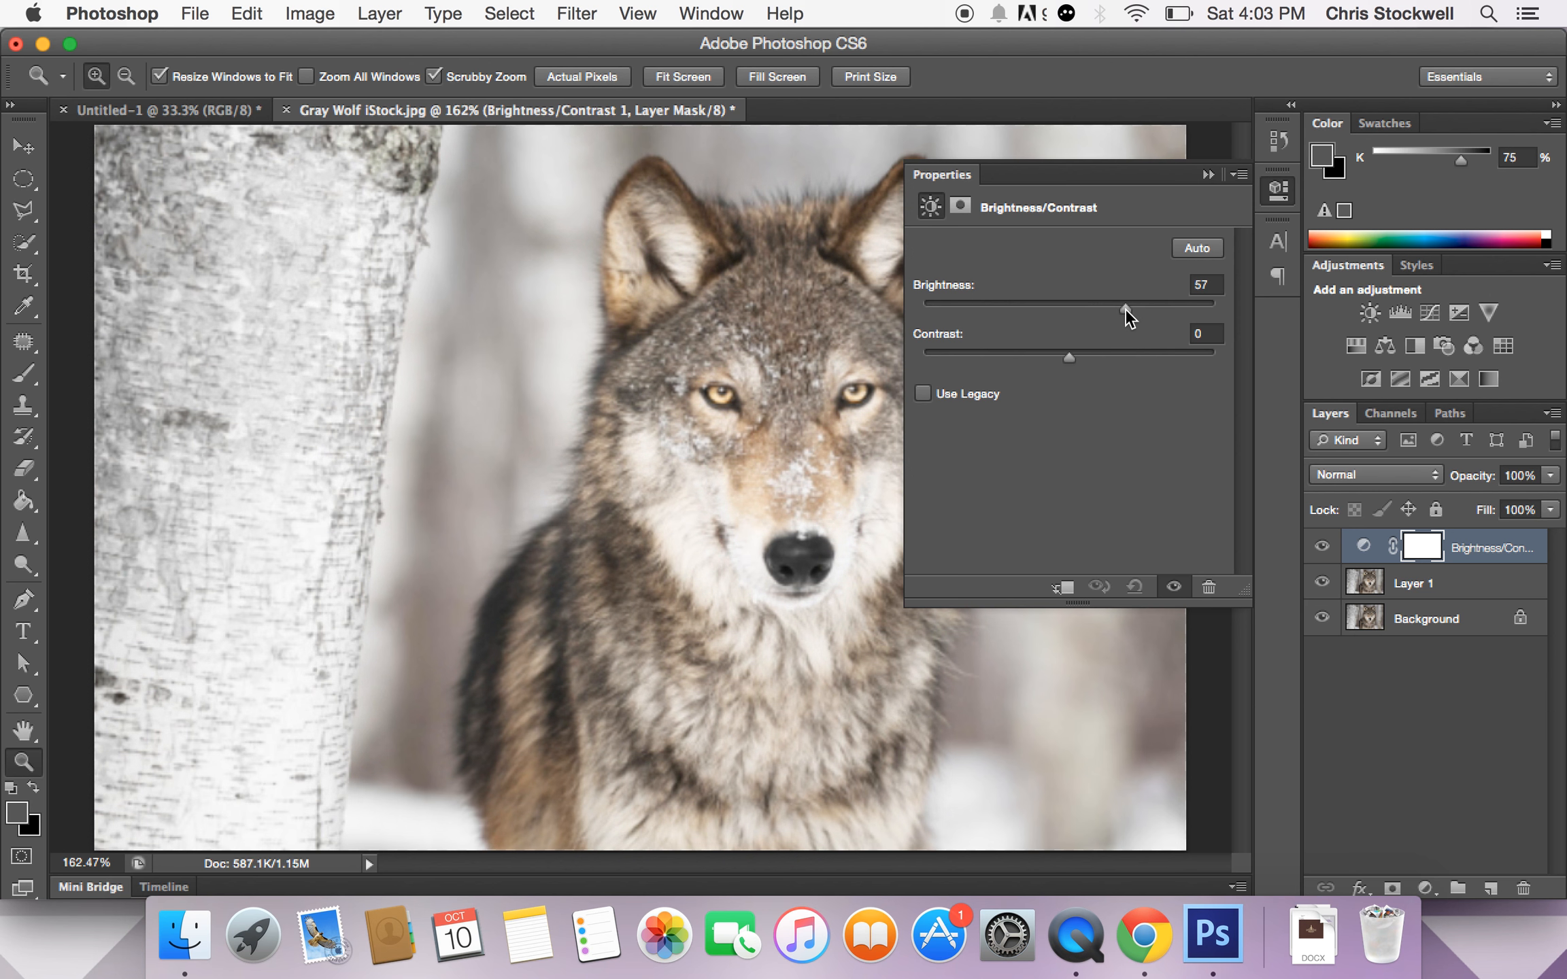
left_click_drag(1068, 357, 1153, 360)
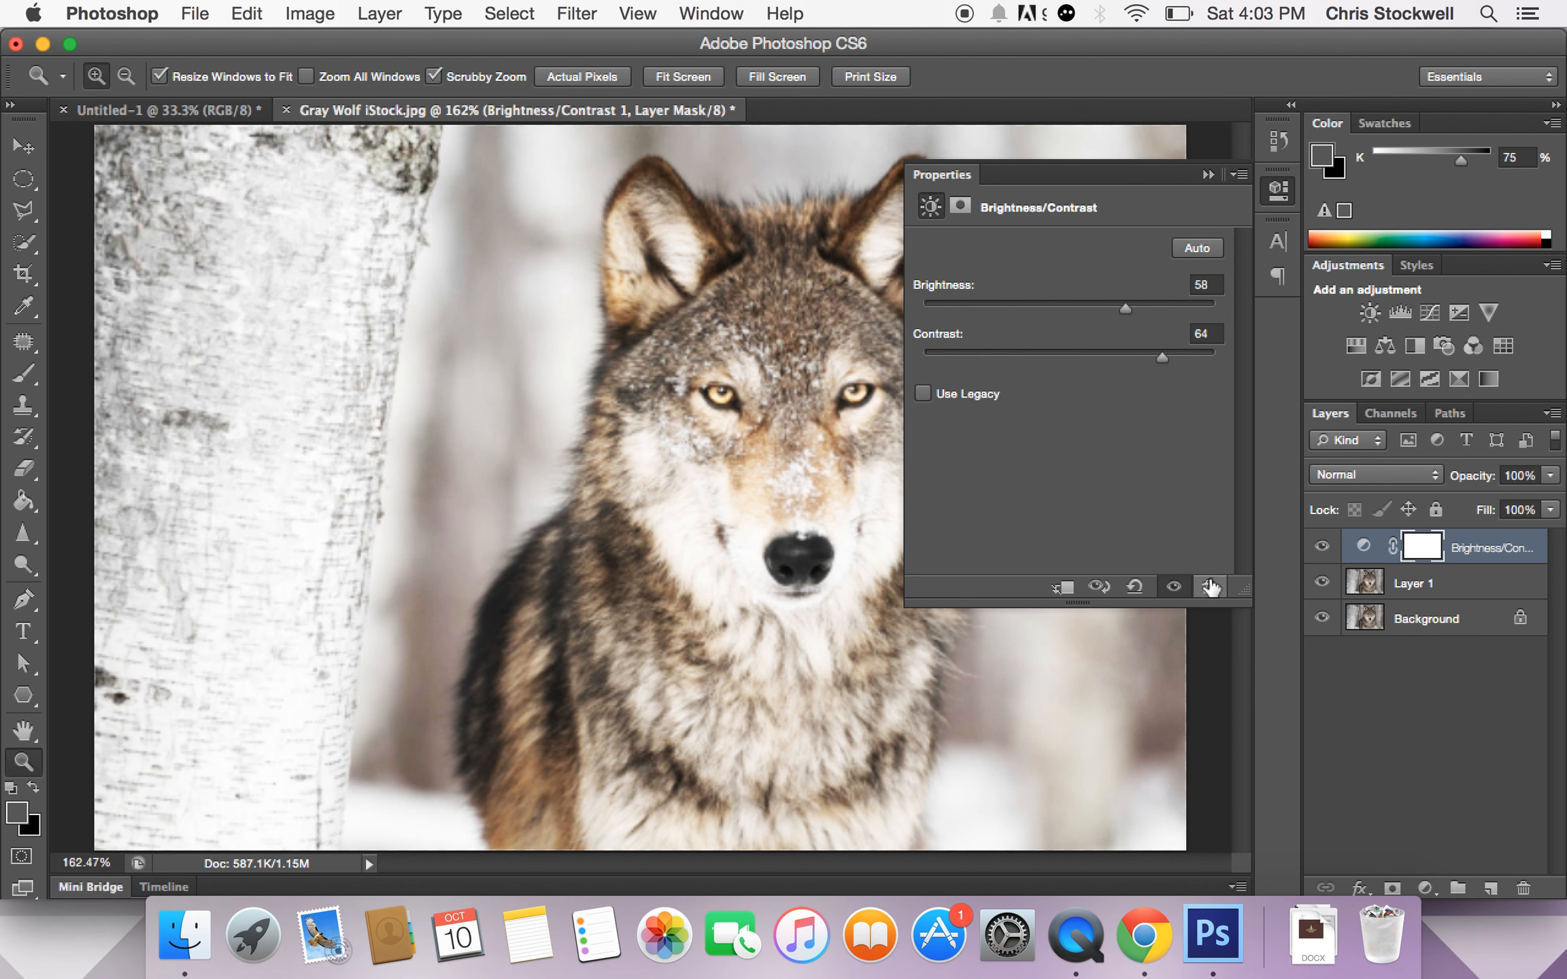
left_click(1207, 175)
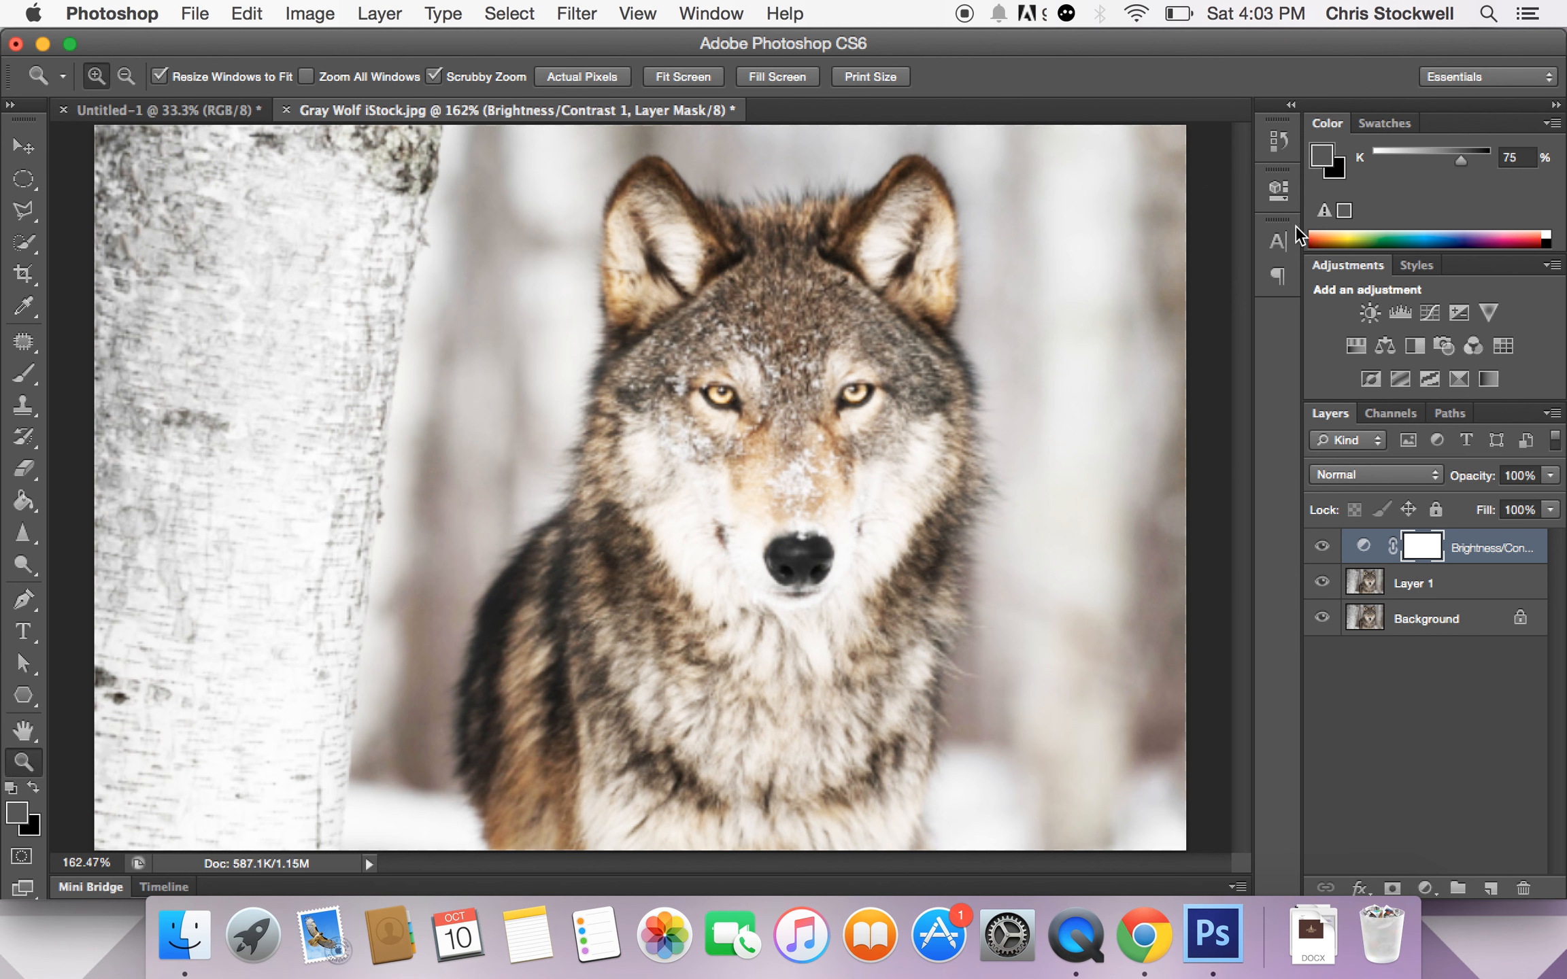
Step: Reopen the Brightness/Contrast adjustment layer's settings and lower its contrast to 1
left_click(1472, 548)
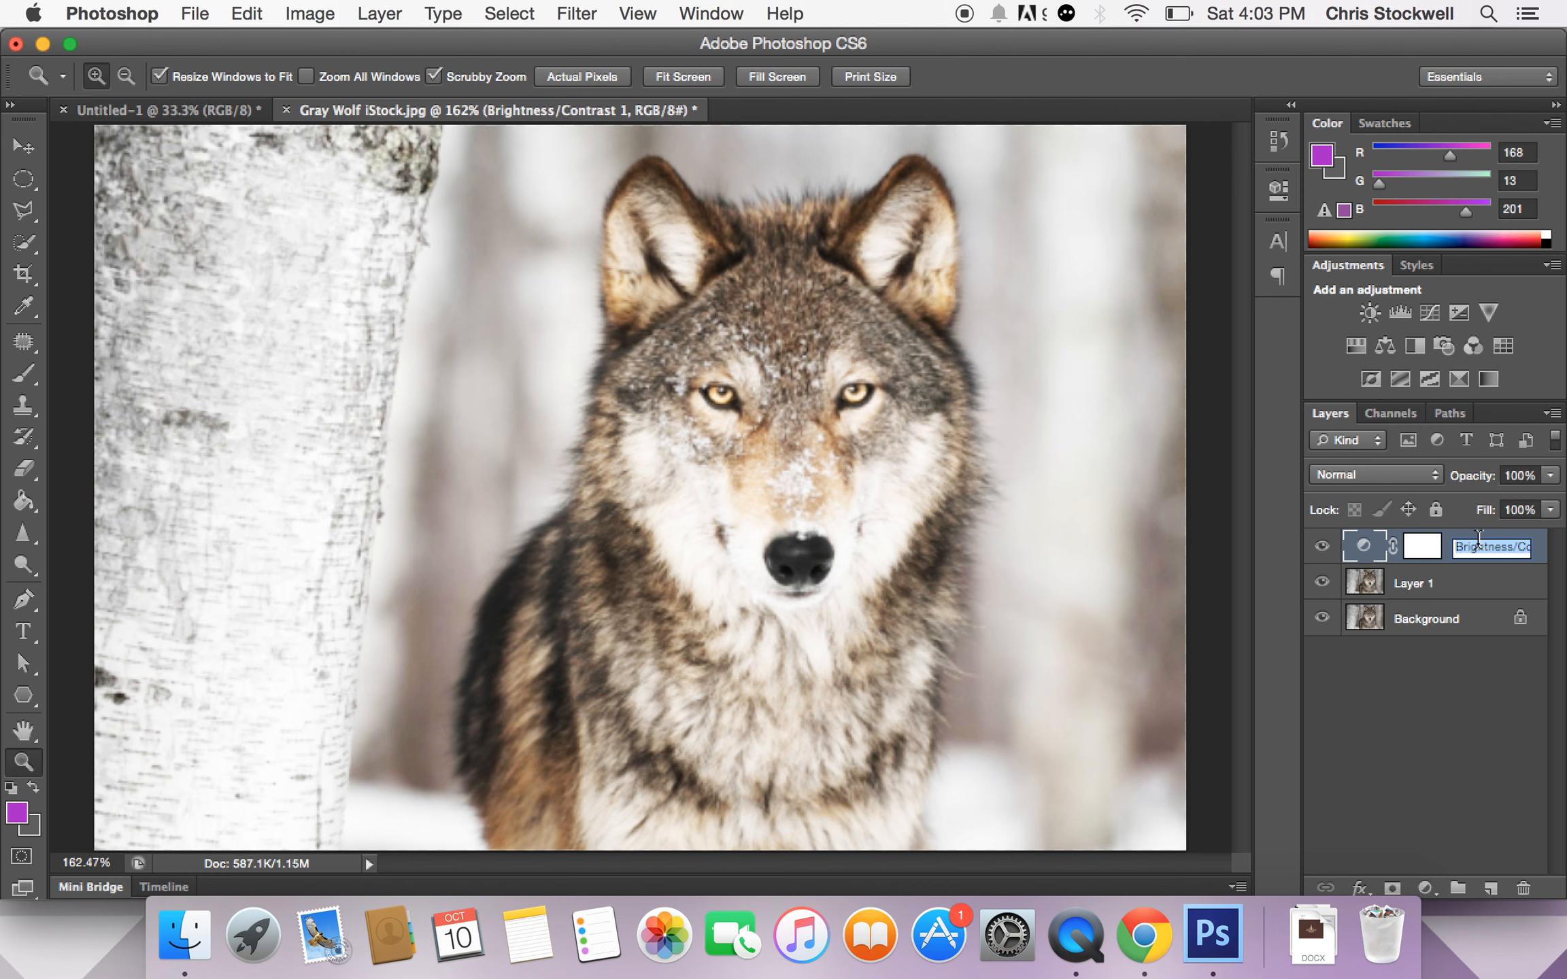
double_click(1362, 548)
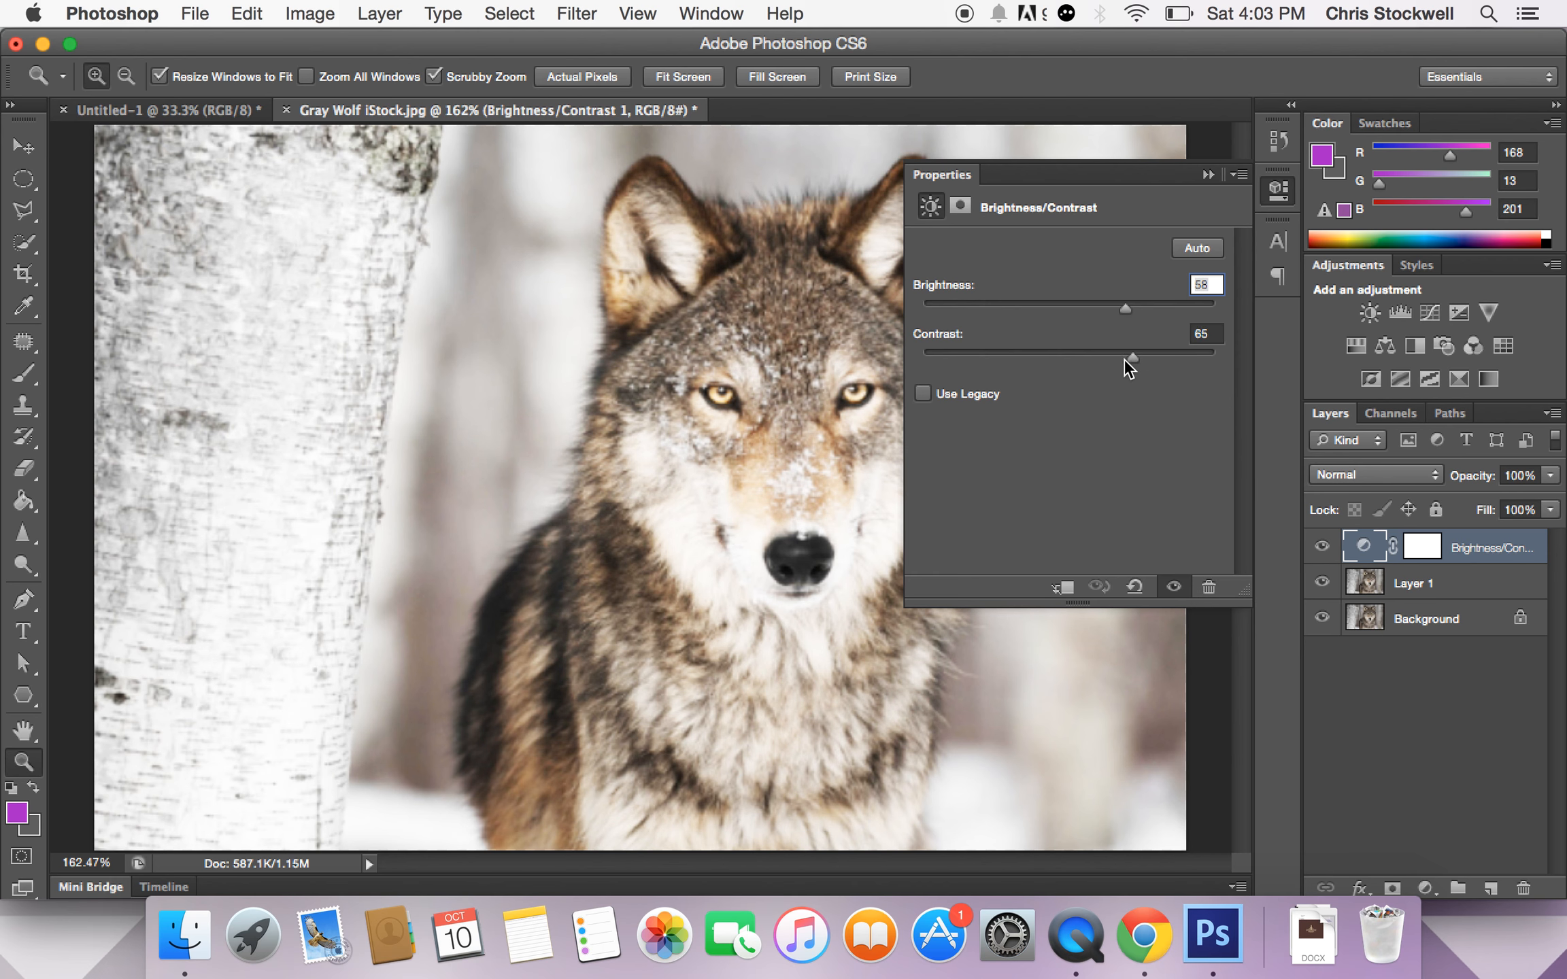
left_click_drag(1126, 361, 1074, 354)
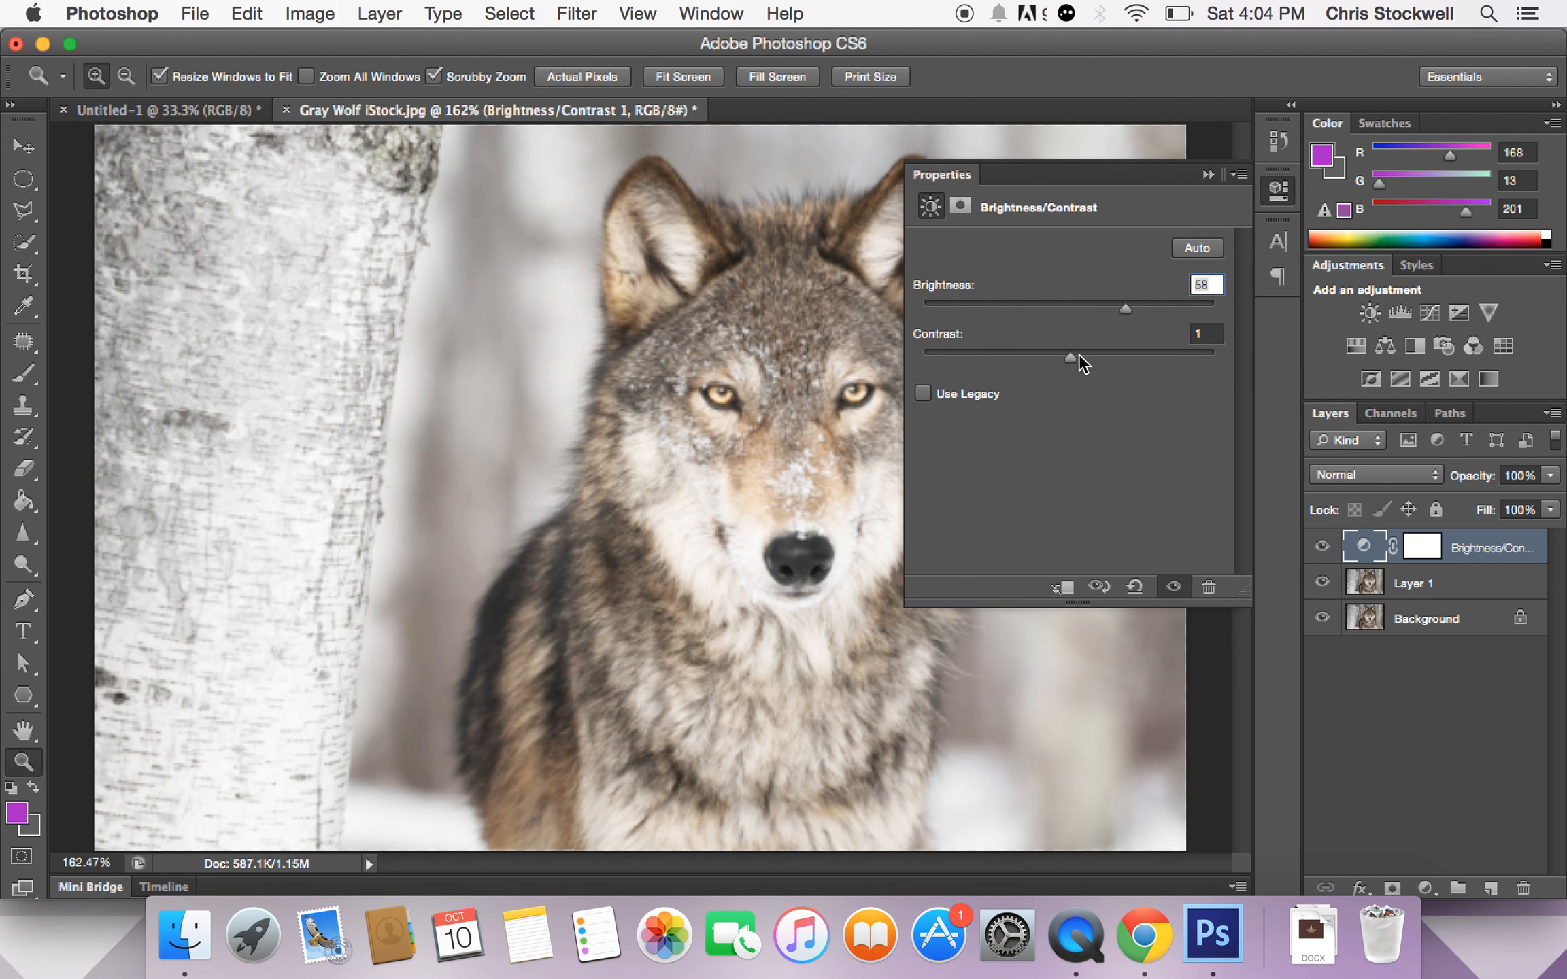
Step: Delete the Brightness/Contrast adjustment layer and collapse its properties
left_click(1208, 589)
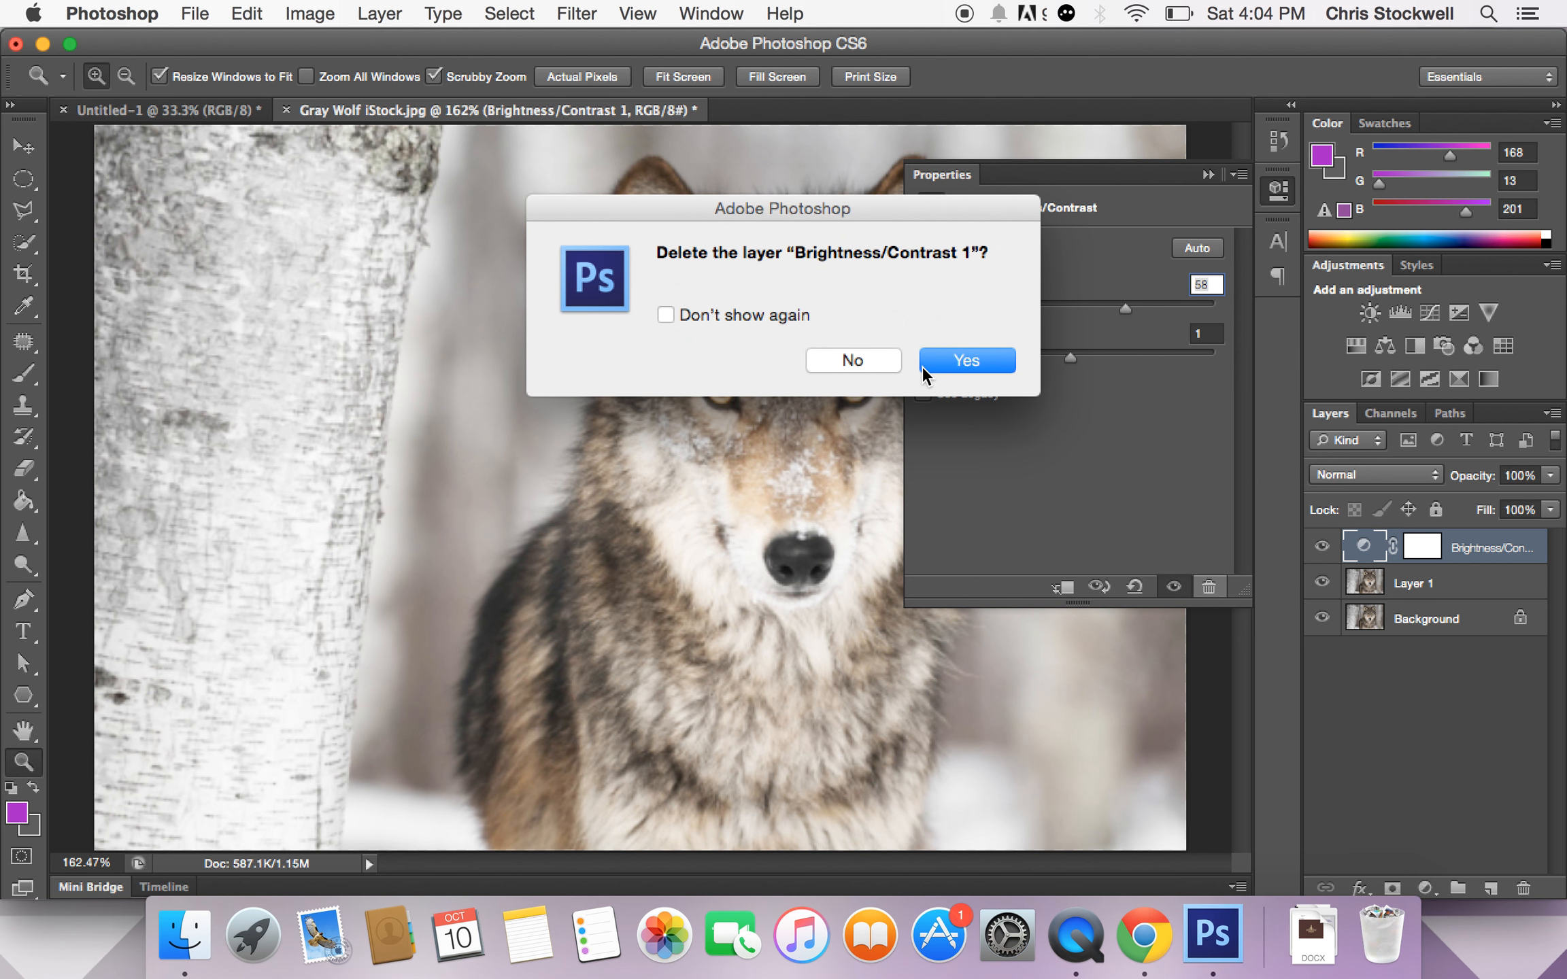
left_click(964, 359)
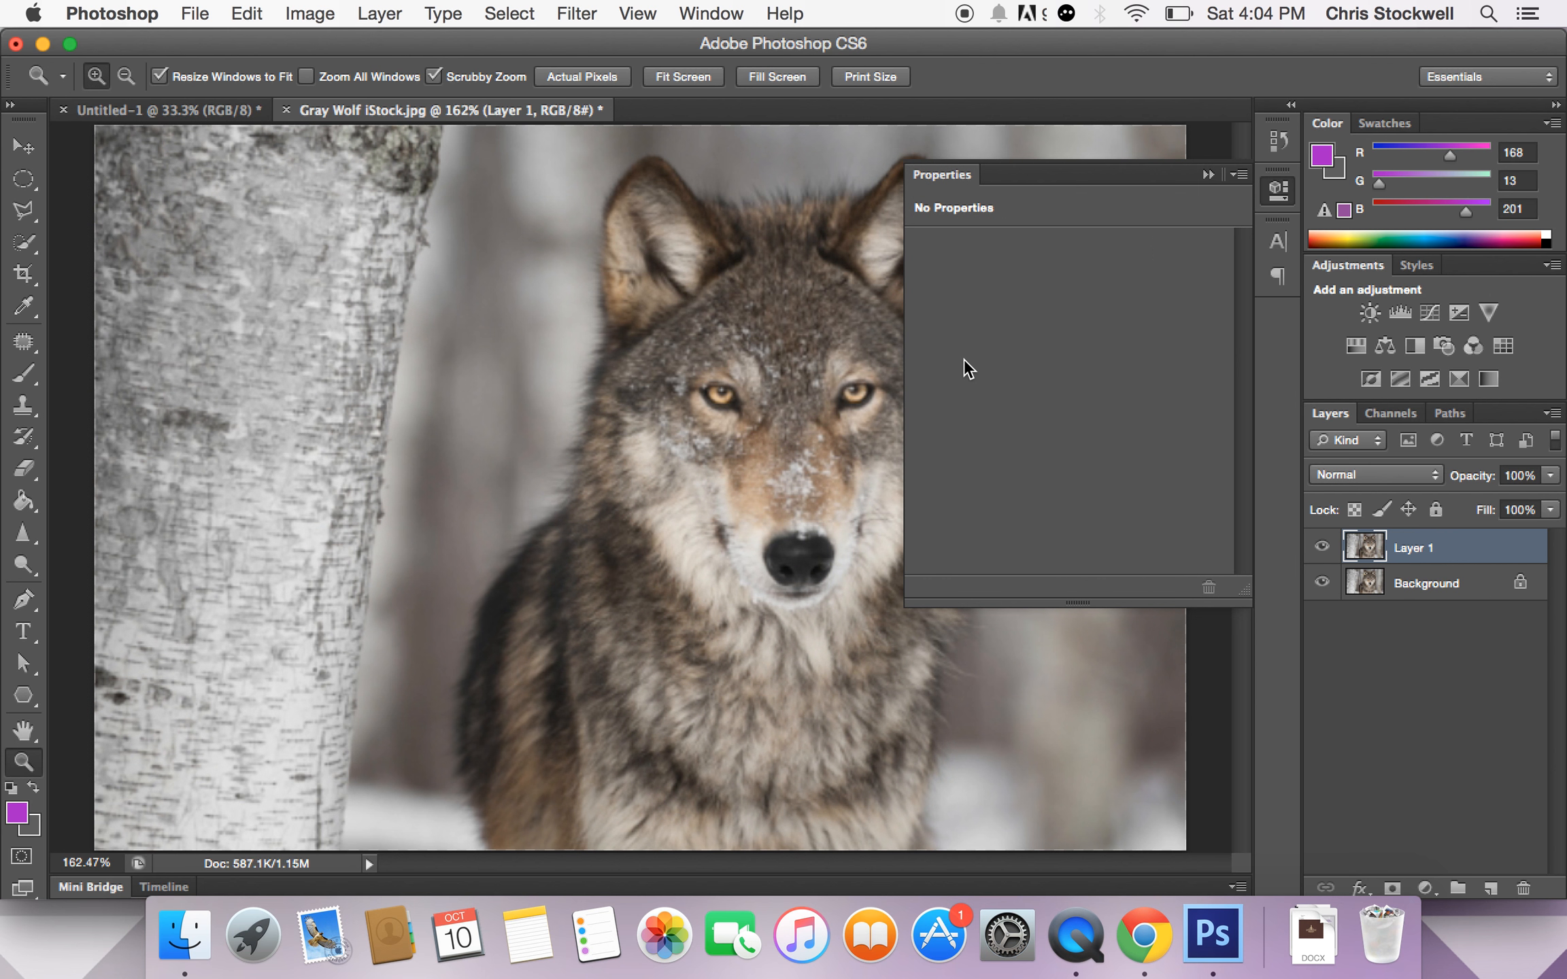
left_click(1209, 174)
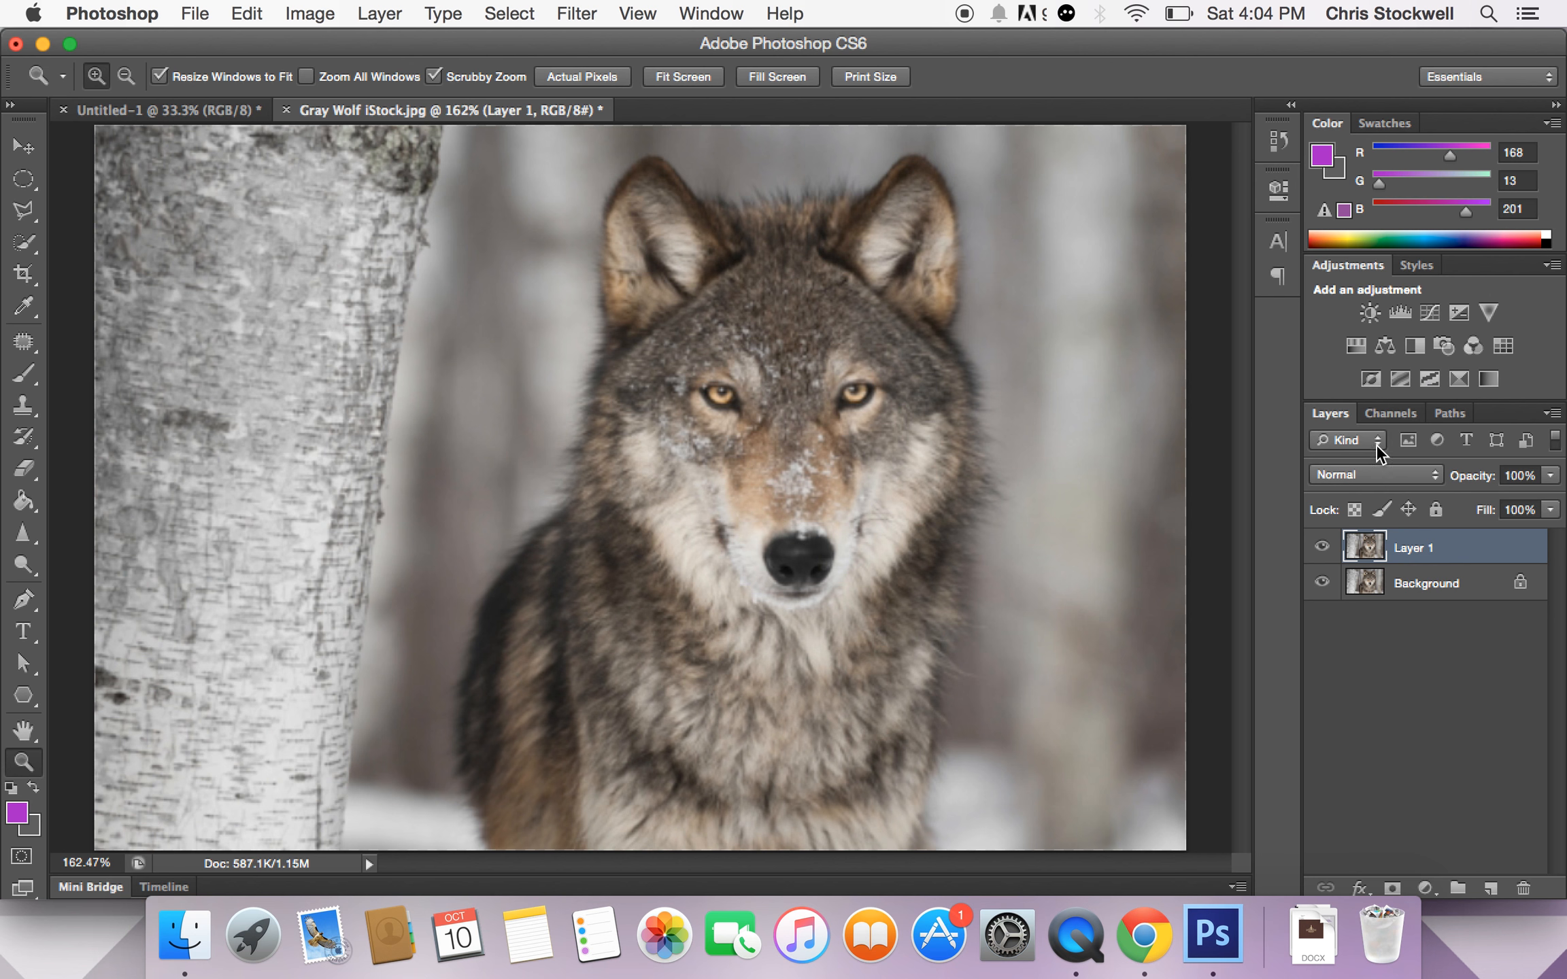
Step: Add a Levels adjustment layer with input shadows at 62, midtones at 2.09 and highlights at 177
left_click(1399, 313)
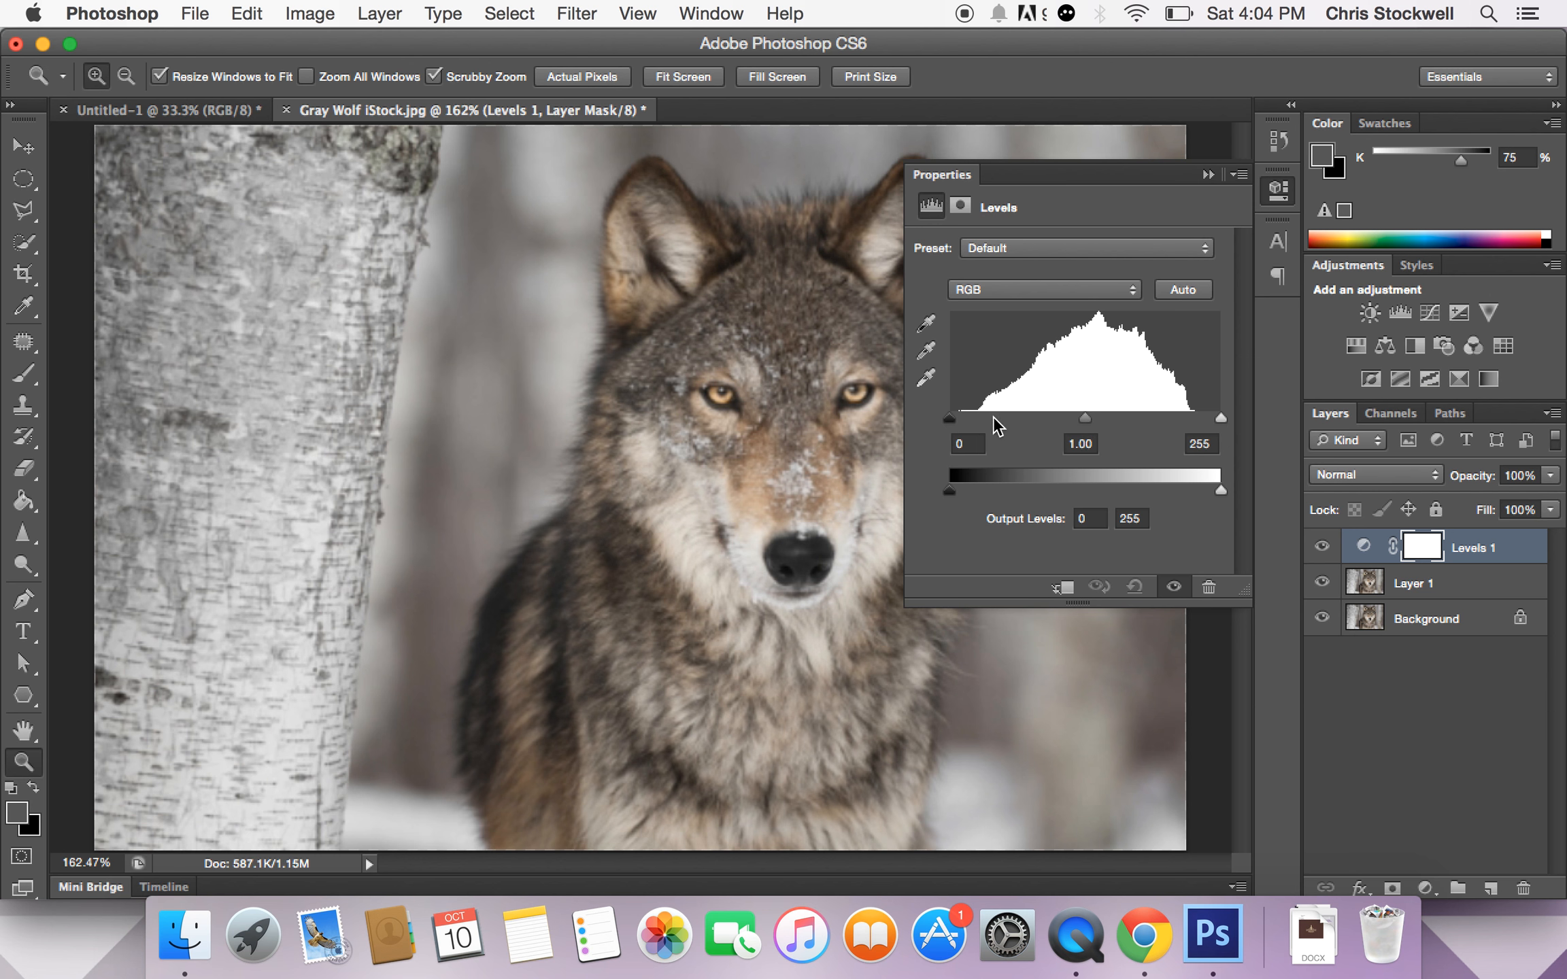
left_click_drag(951, 423, 1022, 434)
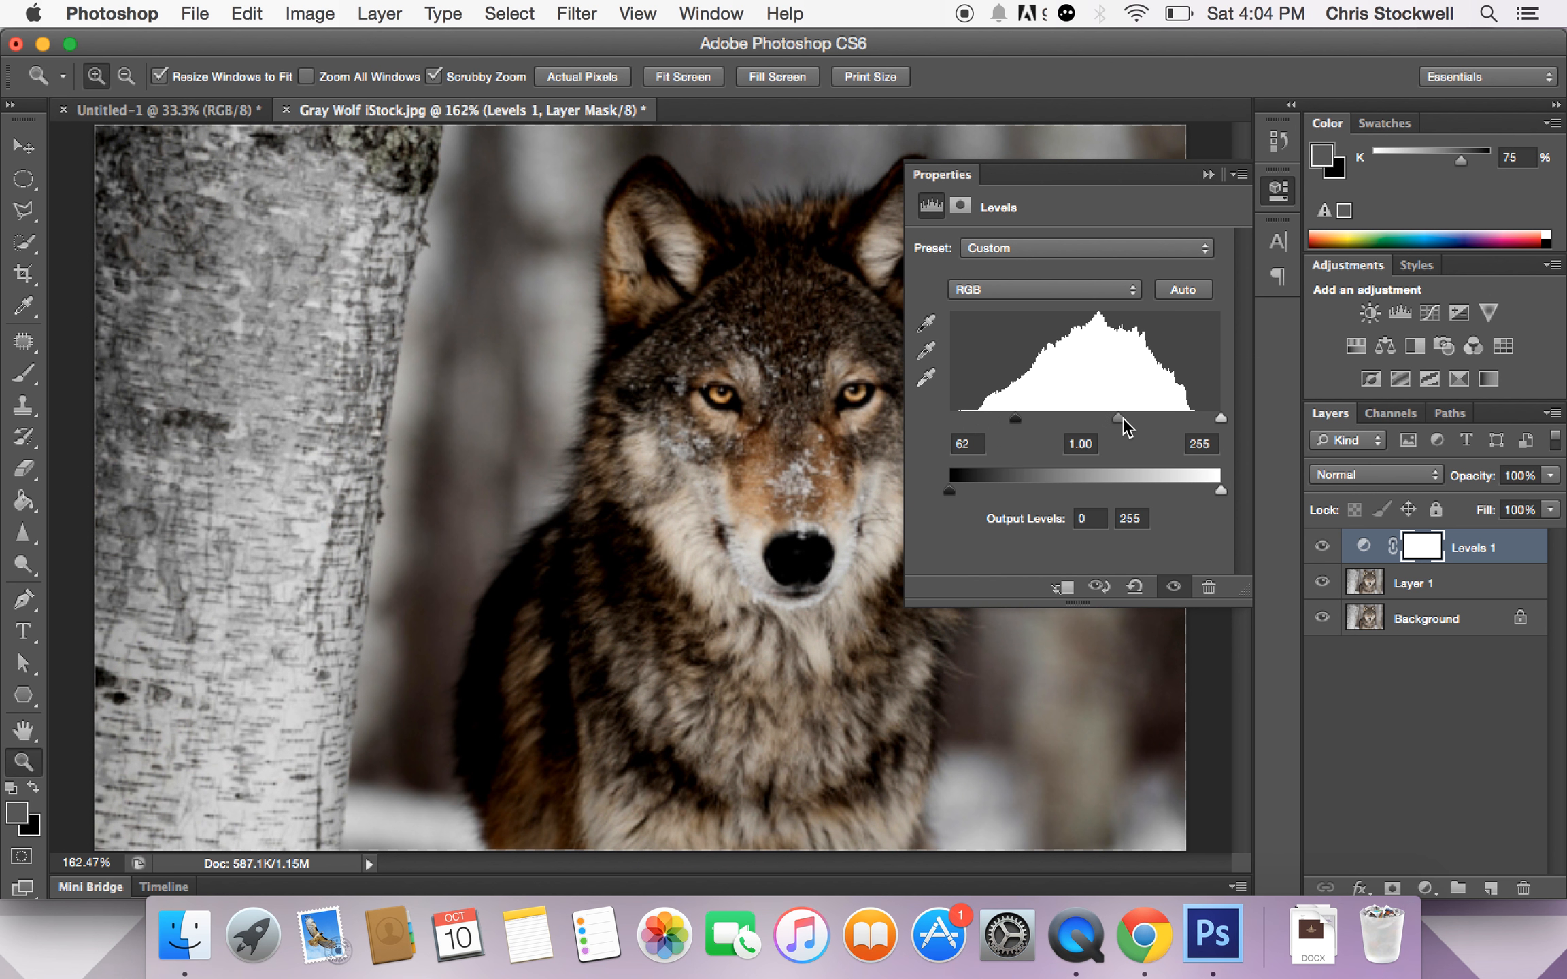
left_click_drag(1119, 422, 1065, 423)
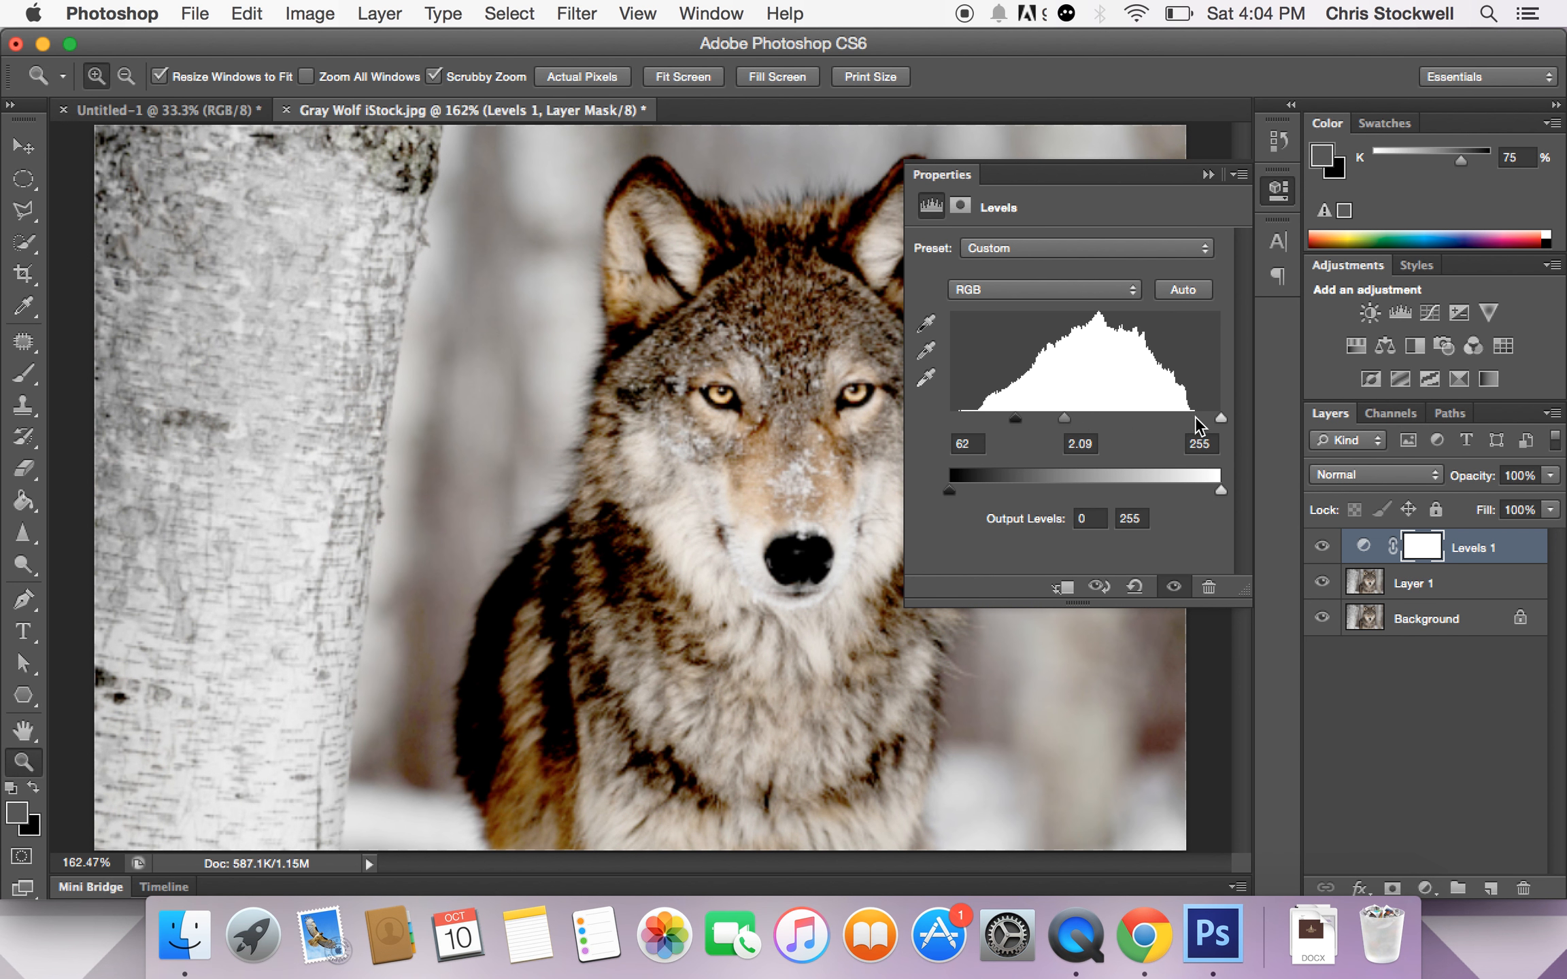
left_click_drag(1221, 420, 1137, 419)
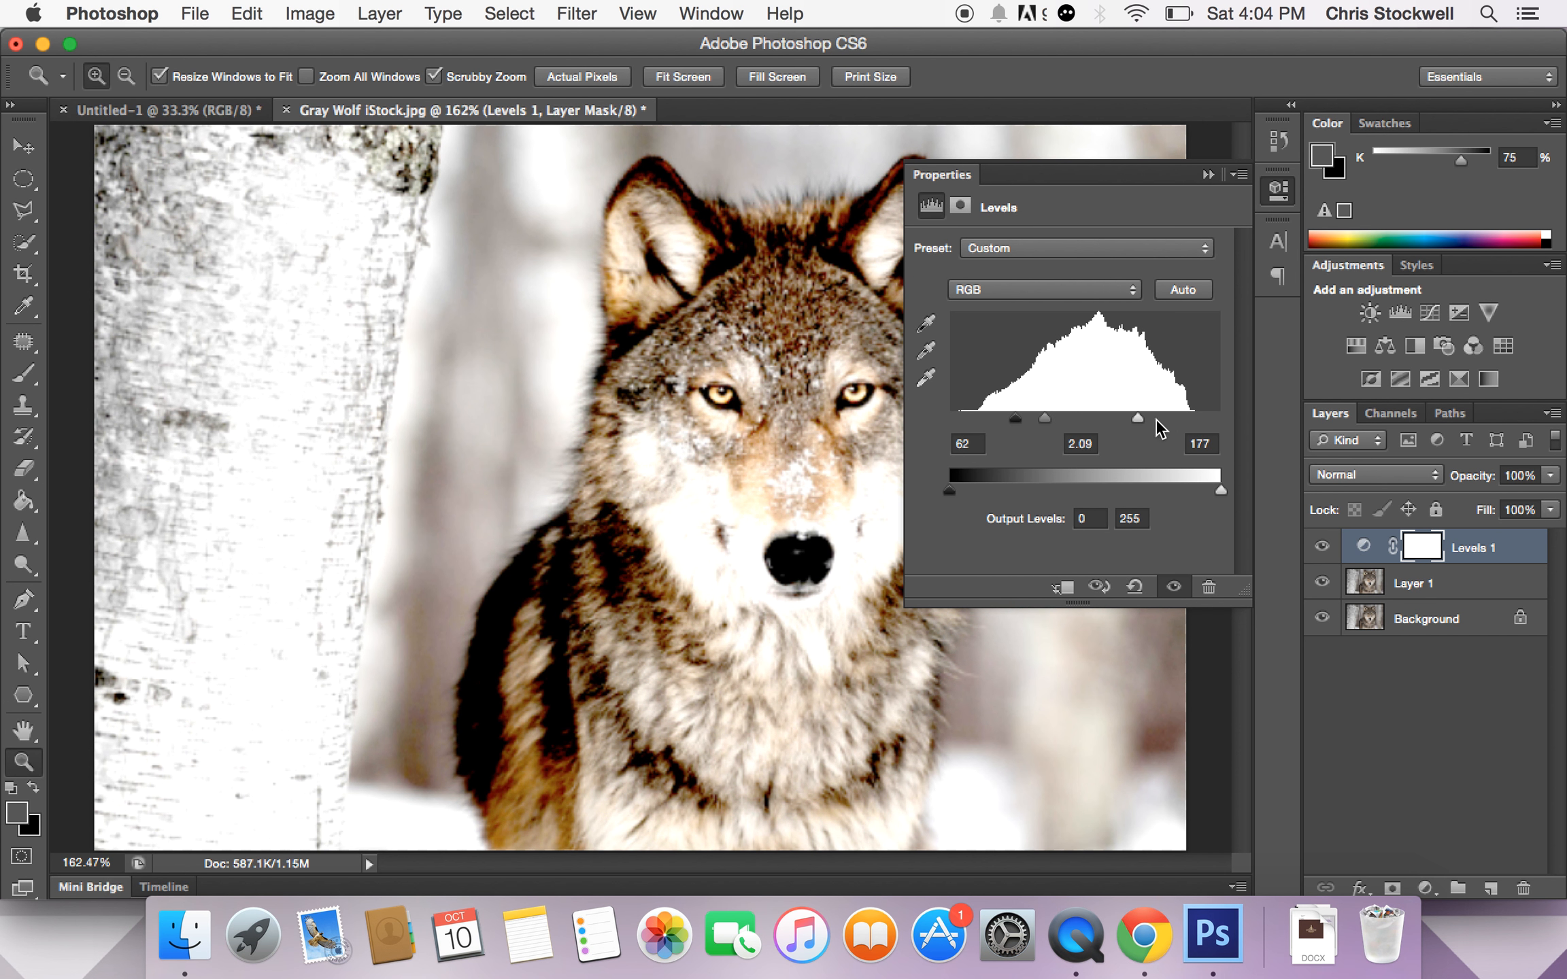
Step: Try a Levels output white value of 132, and raise it back to 253
left_click_drag(1220, 491, 1091, 491)
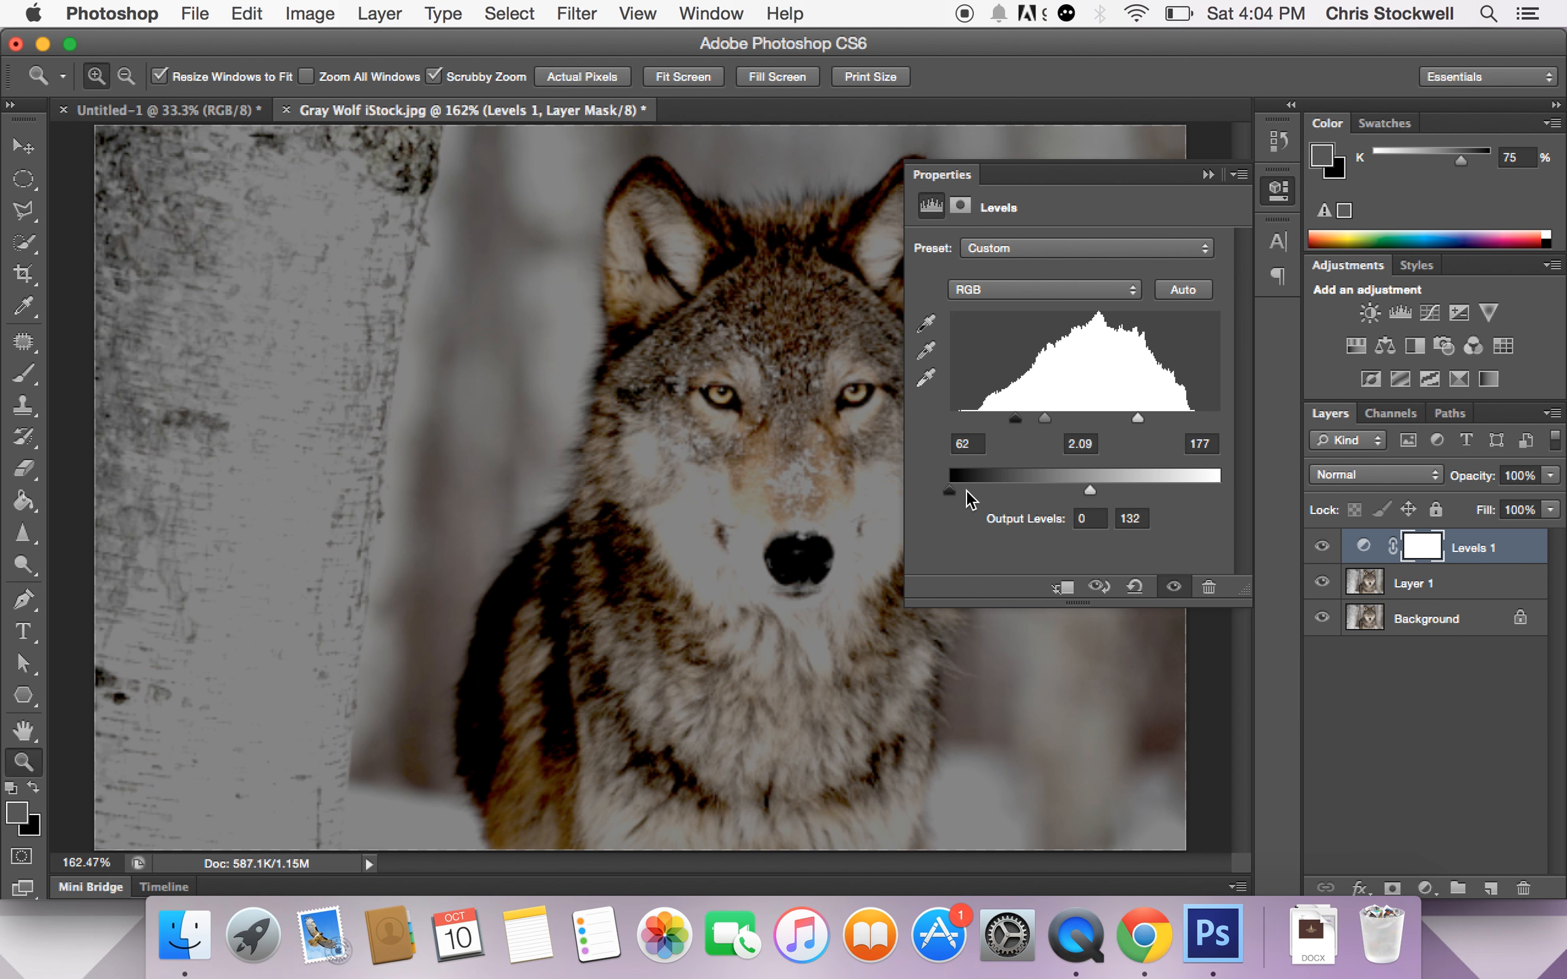
mouse_move(952, 491)
left_mouse_down()
mouse_move(1047, 491)
mouse_move(944, 489)
left_mouse_up()
left_click_drag(1090, 491, 1218, 491)
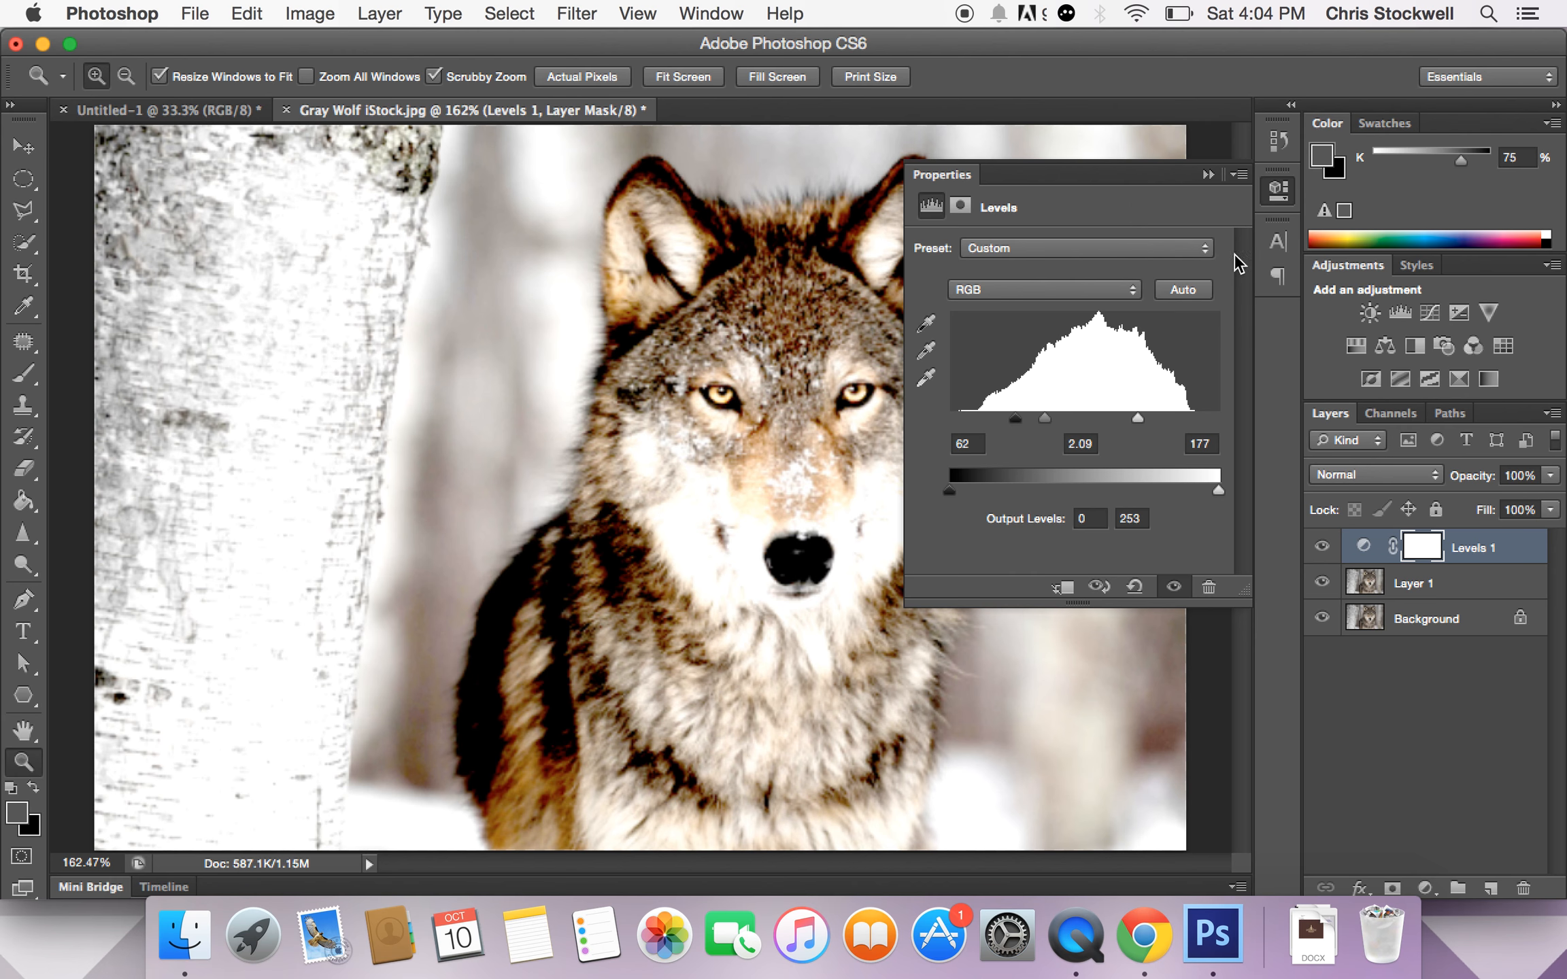
Step: Collapse the adjustment properties and delete the Levels adjustment layer
left_click(1207, 176)
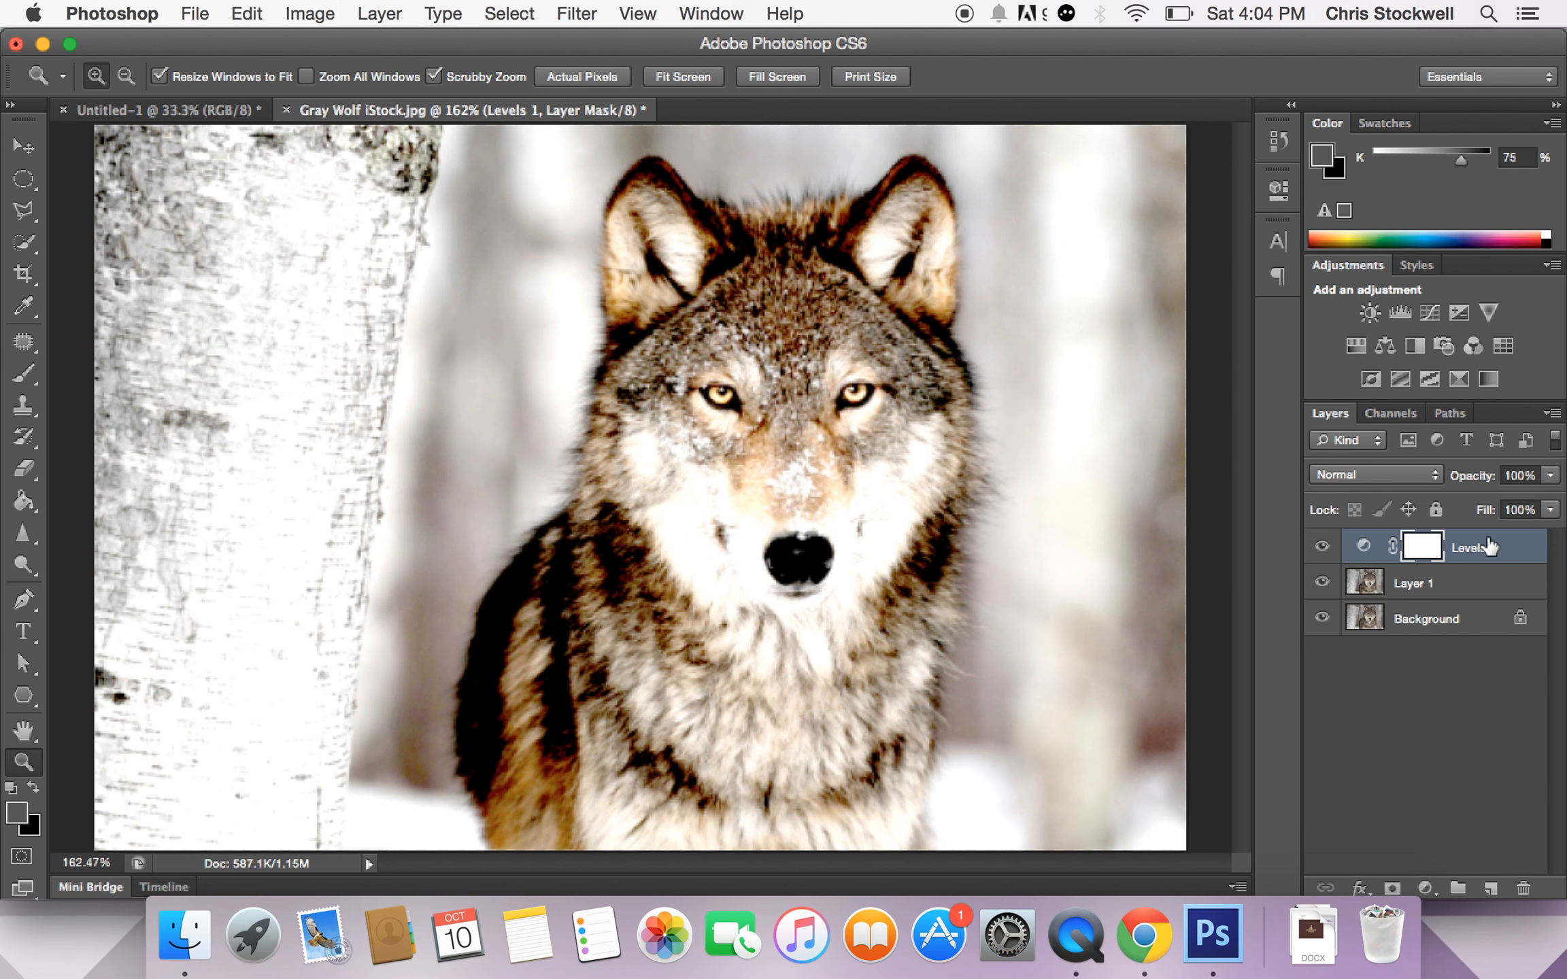
left_click_drag(1489, 544, 1522, 888)
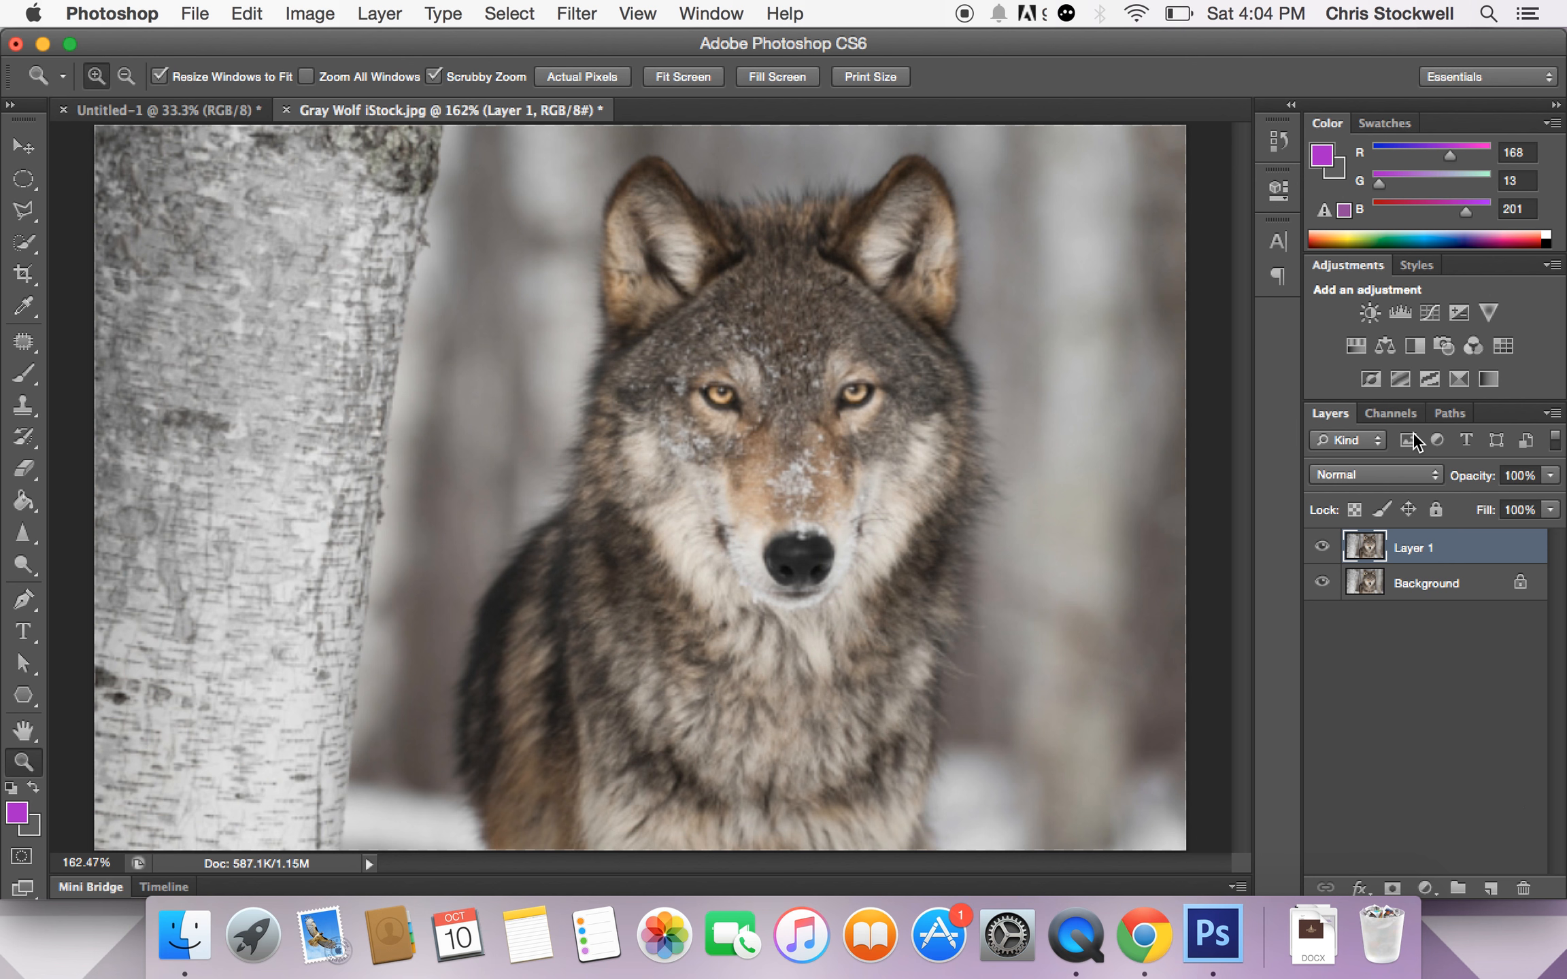
Step: Add a Curves adjustment layer and shape the RGB curve into an S with darker shadows and brighter highlights
left_click(1431, 313)
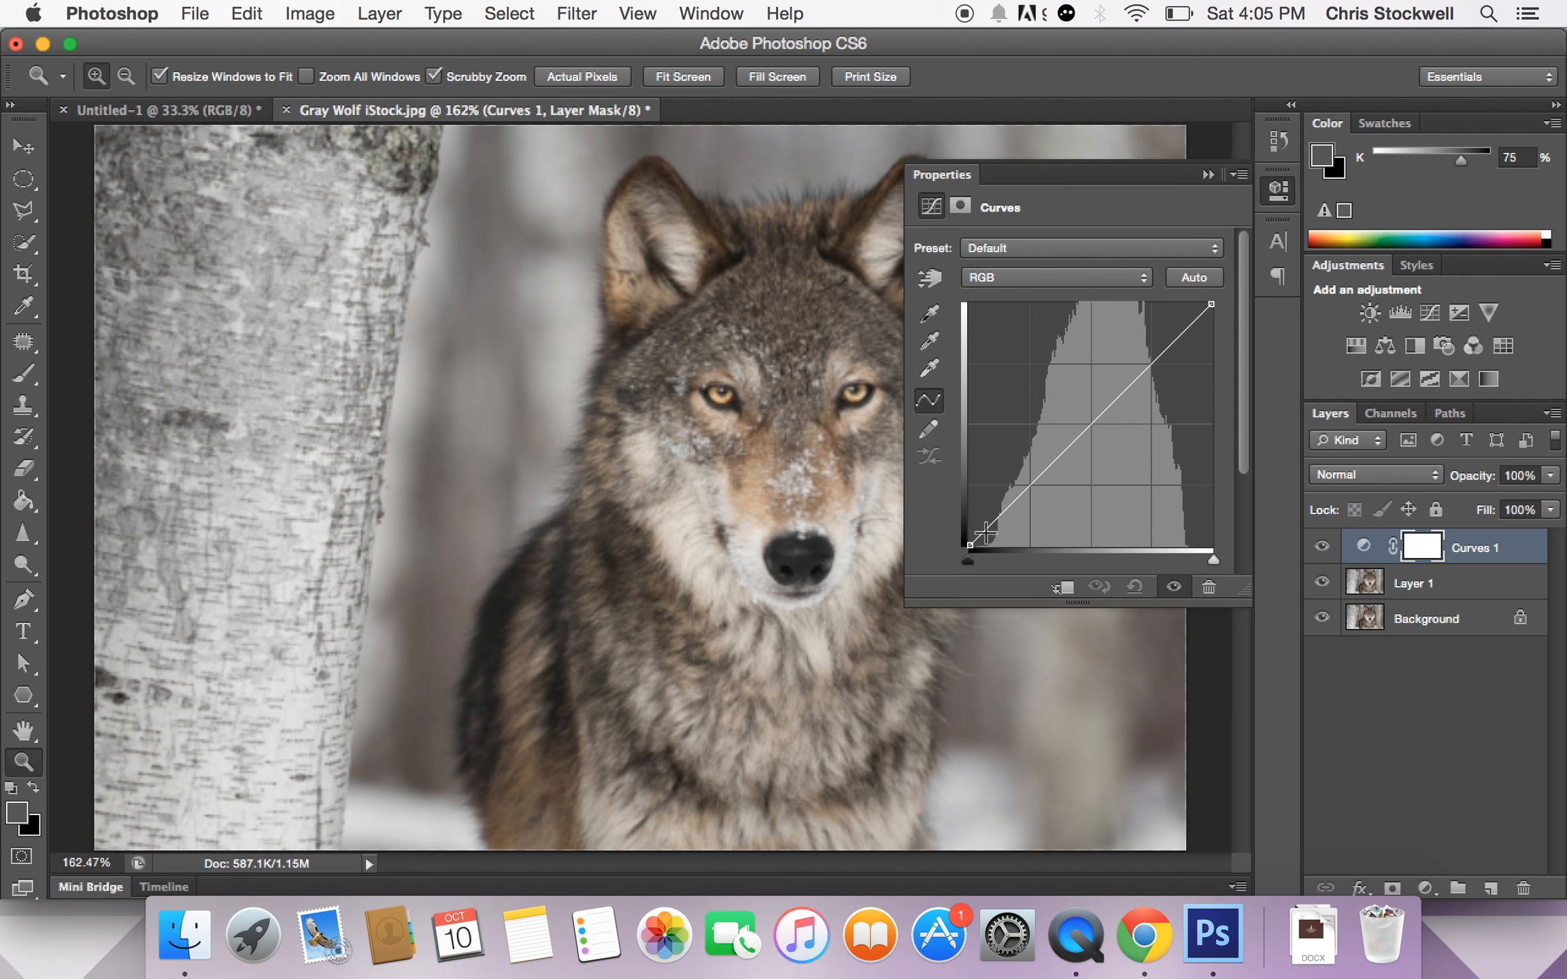
left_click_drag(993, 524, 1016, 533)
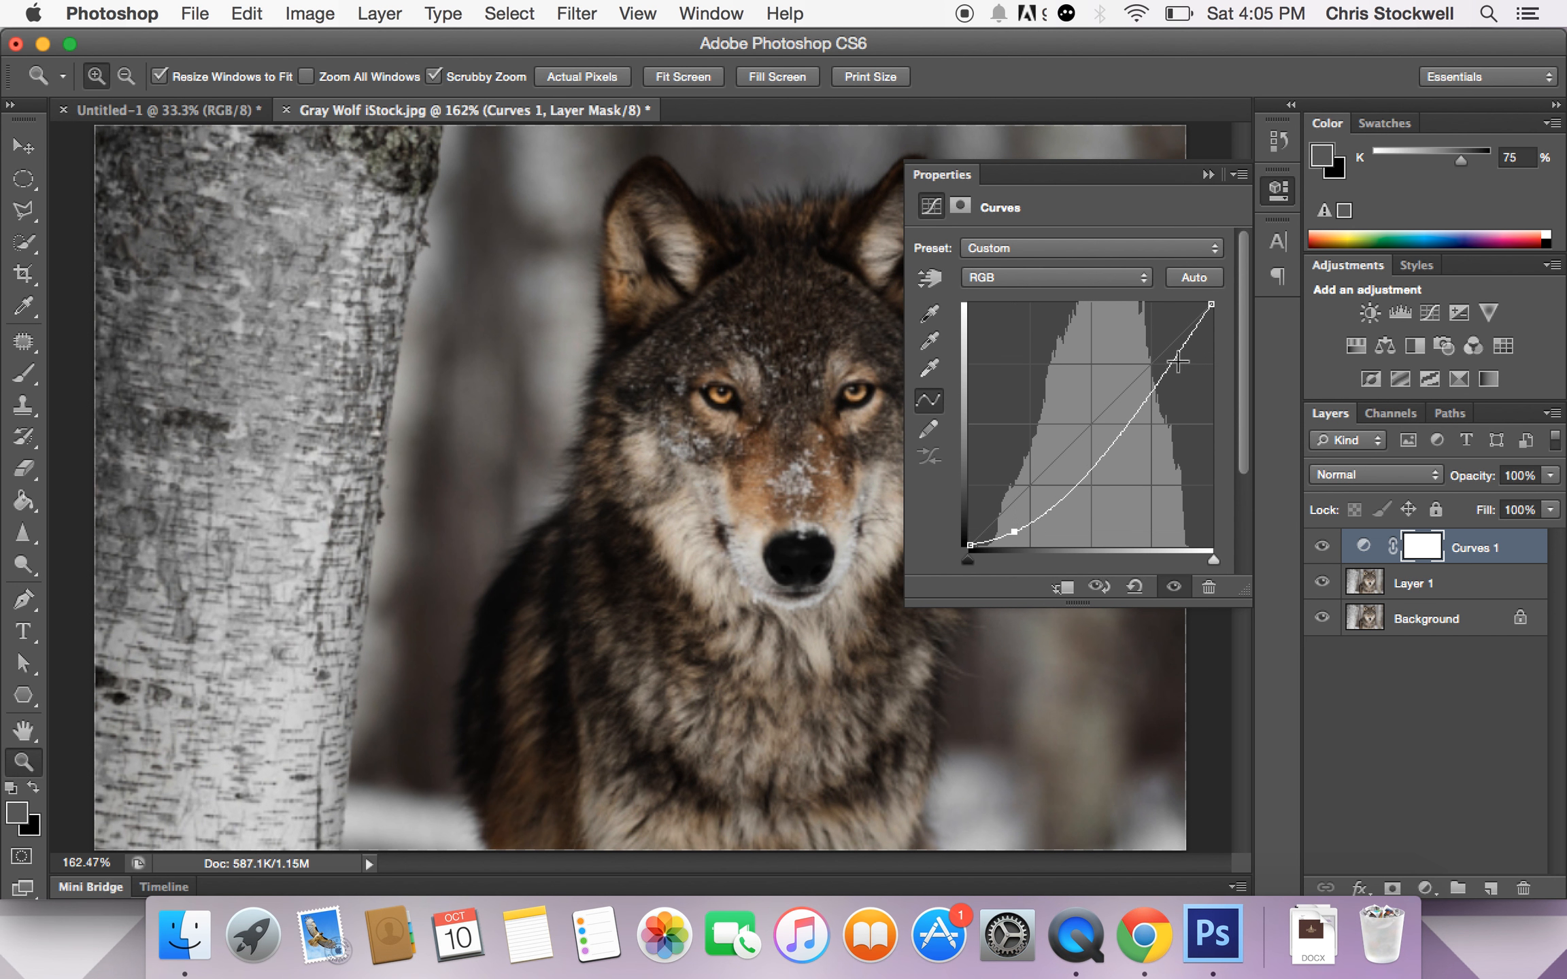
left_click_drag(1171, 365, 1160, 320)
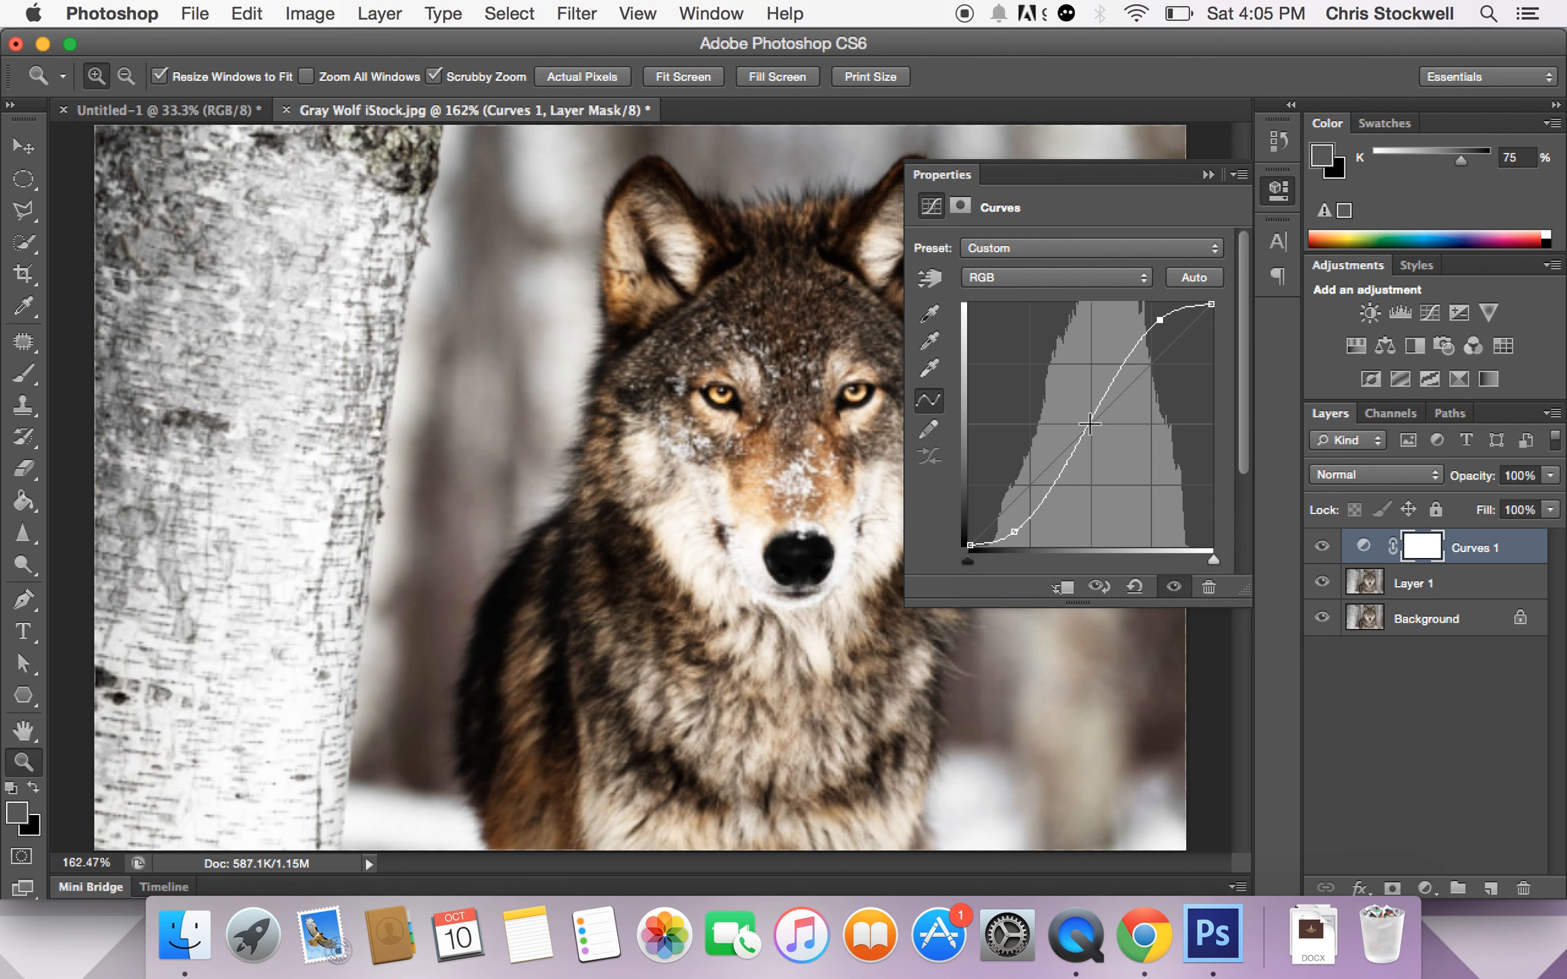
Step: Pull down the upper part of the Red channel curve with two points to reduce red in the highlights
left_click(1143, 278)
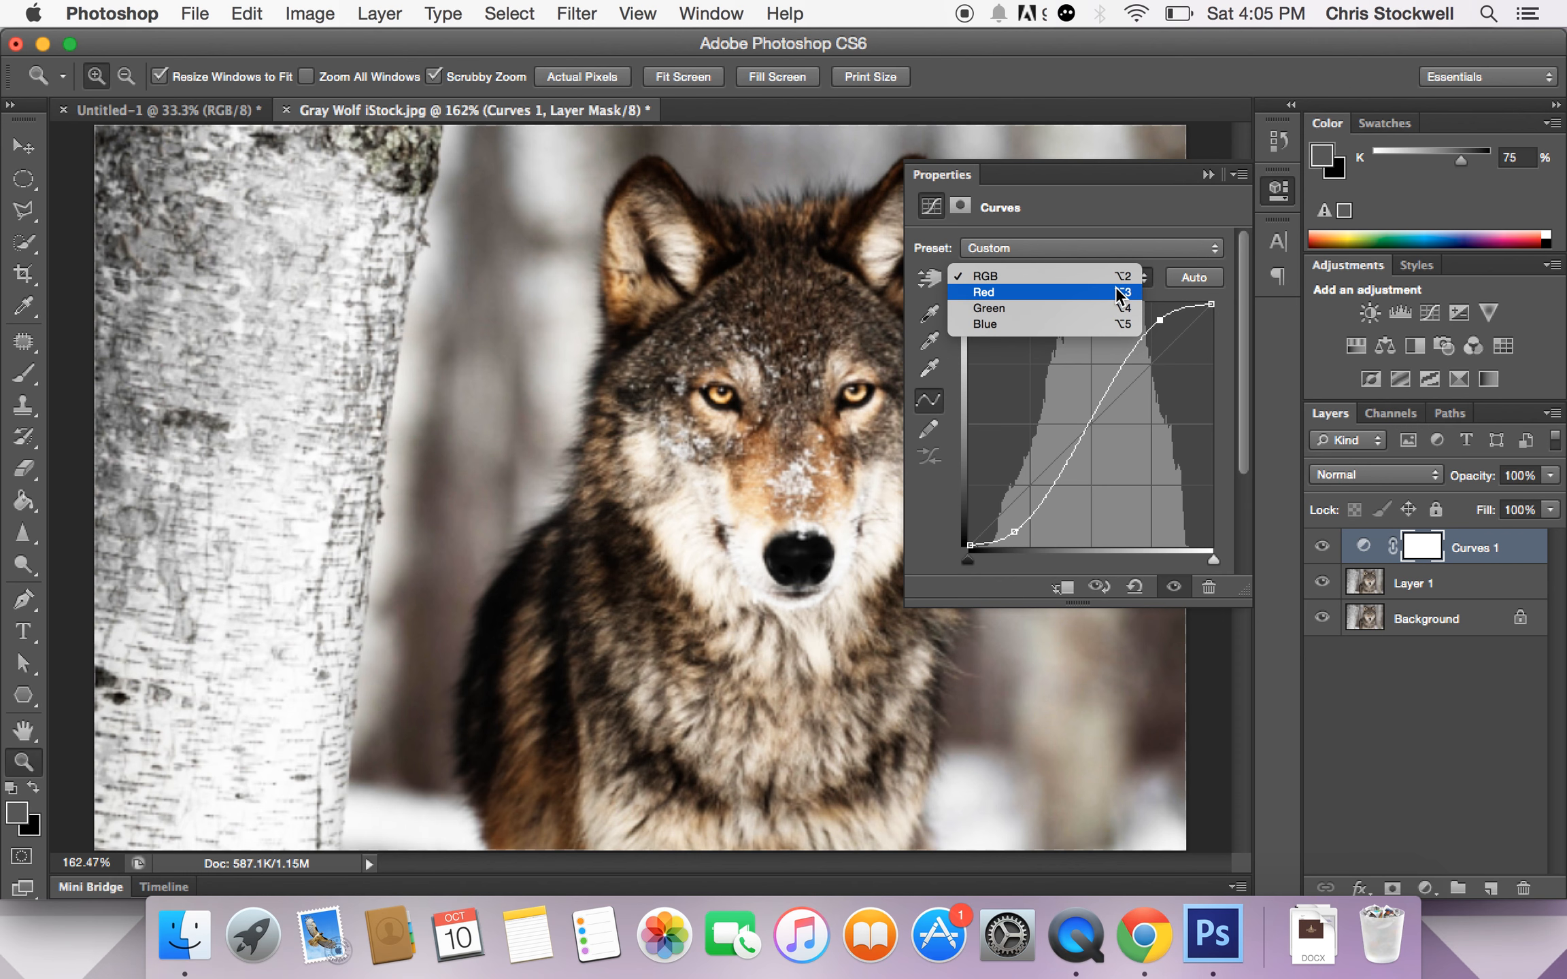
left_click(1116, 292)
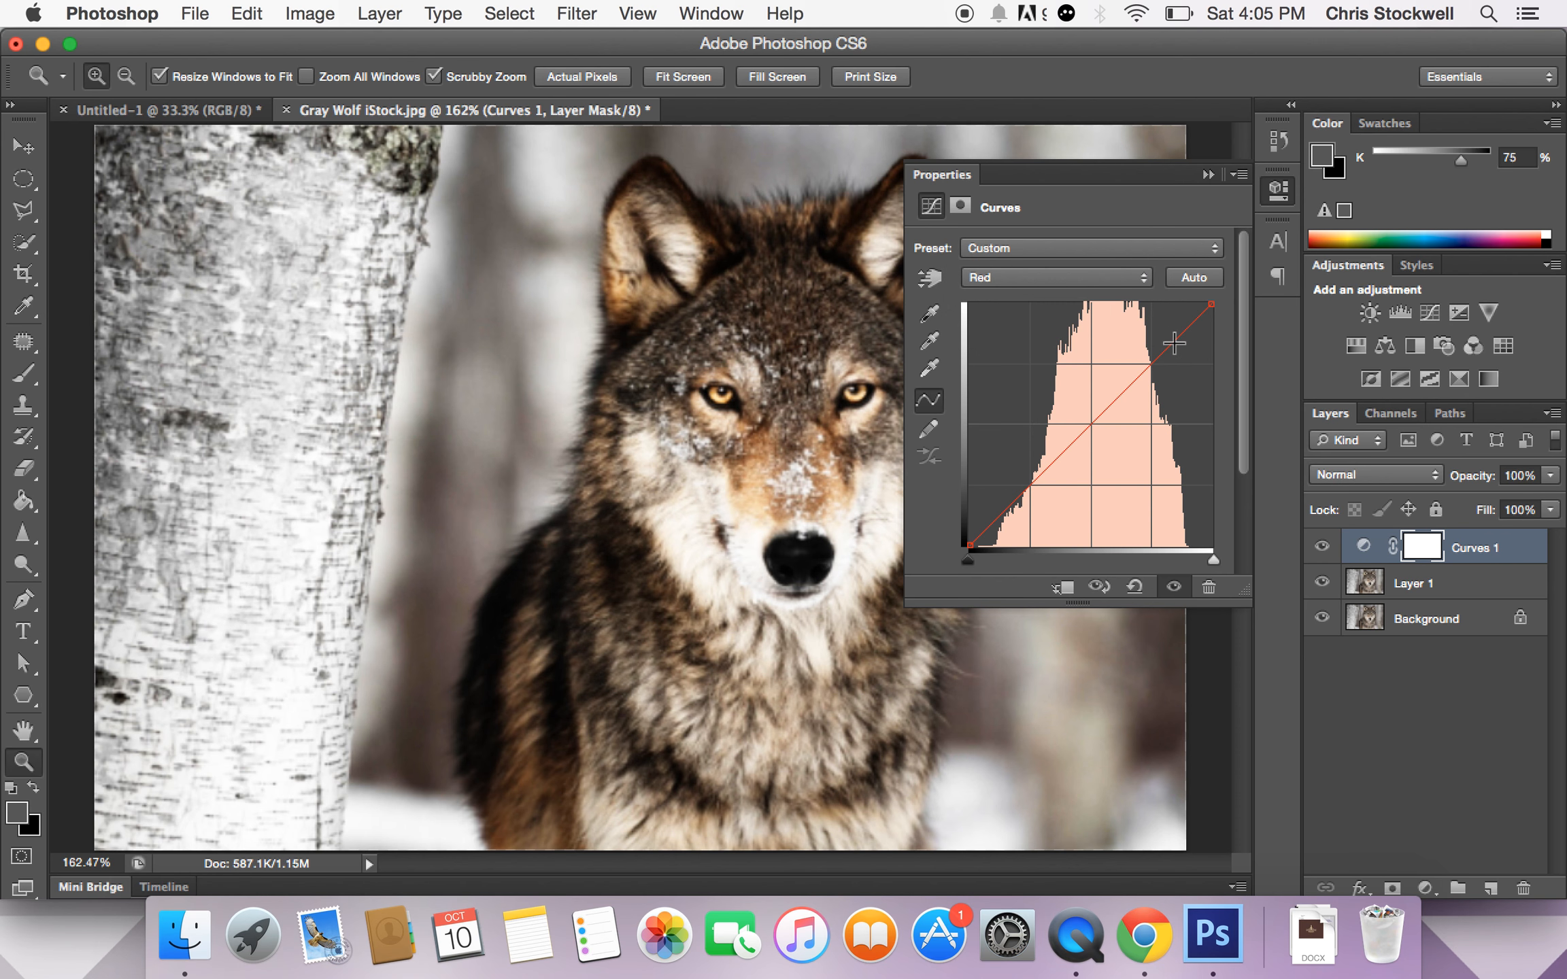
mouse_move(1173, 344)
left_mouse_down()
mouse_move(1185, 366)
mouse_move(1190, 353)
left_mouse_up()
left_click_drag(1159, 412, 1164, 374)
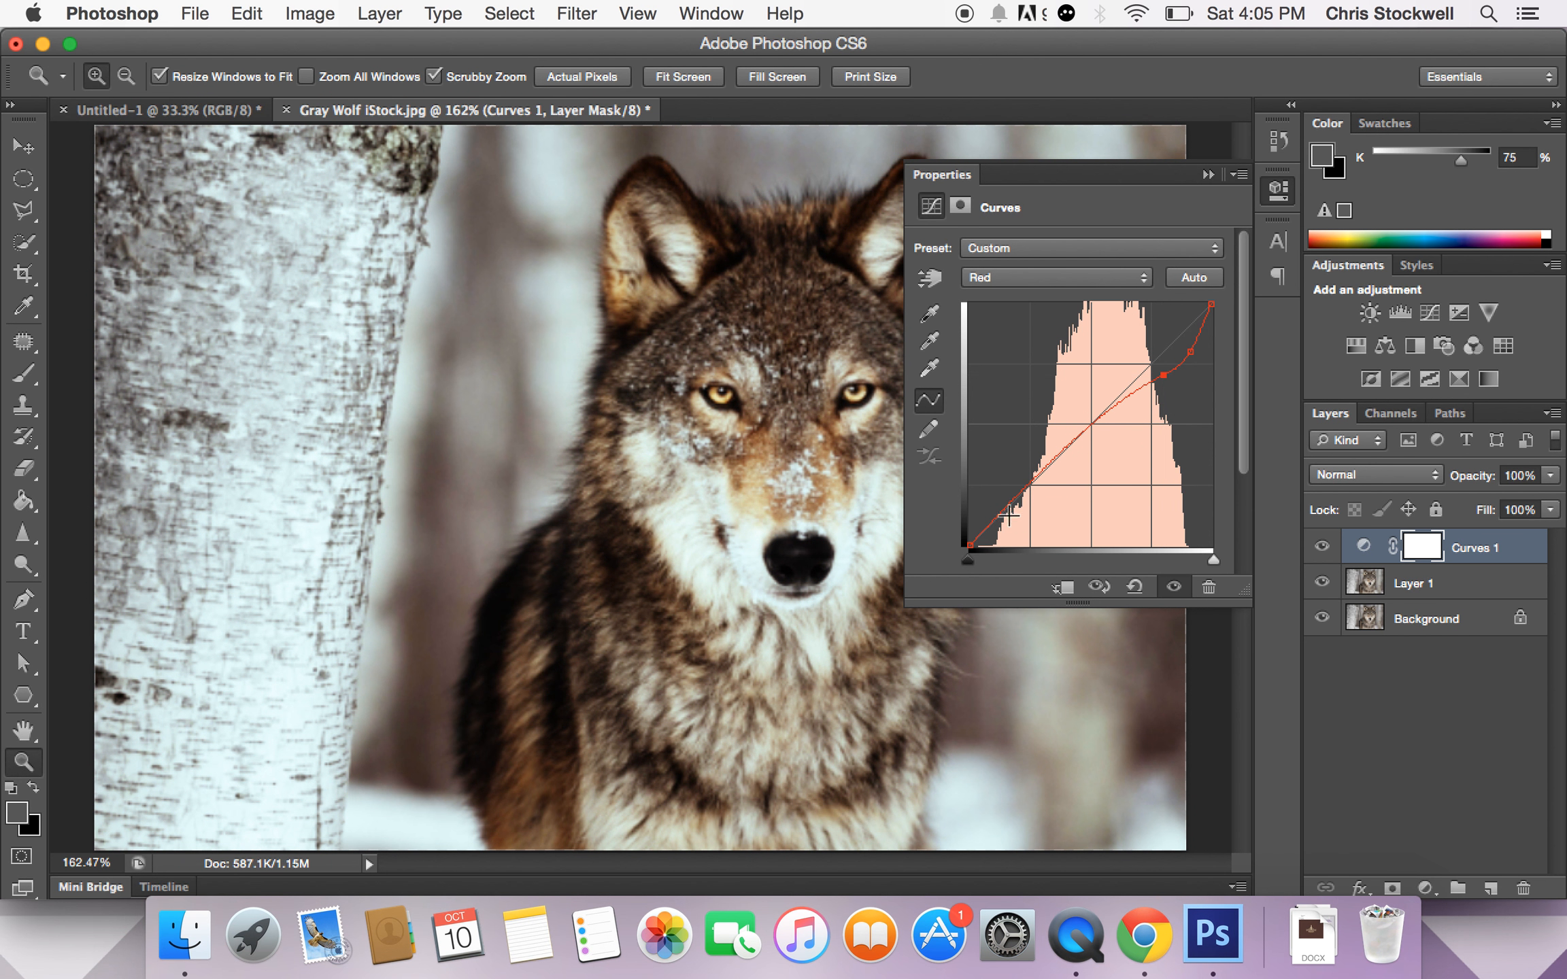
Step: Return to the RGB curve, brighten its upper midtones and lower its white endpoint
left_click(1148, 275)
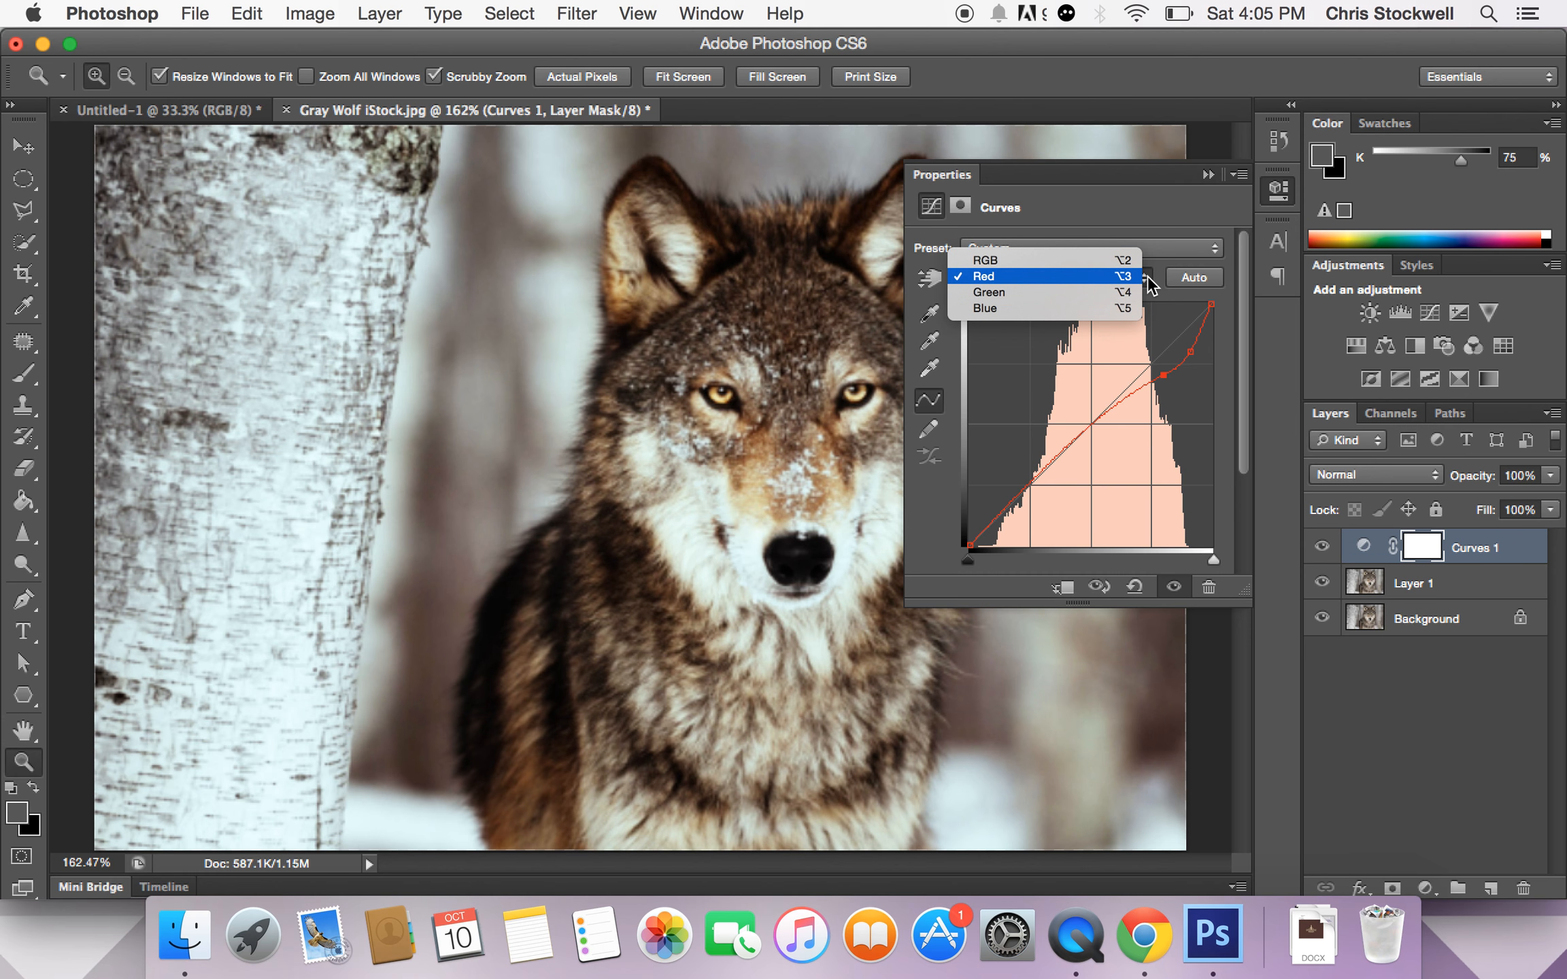
left_click(1113, 258)
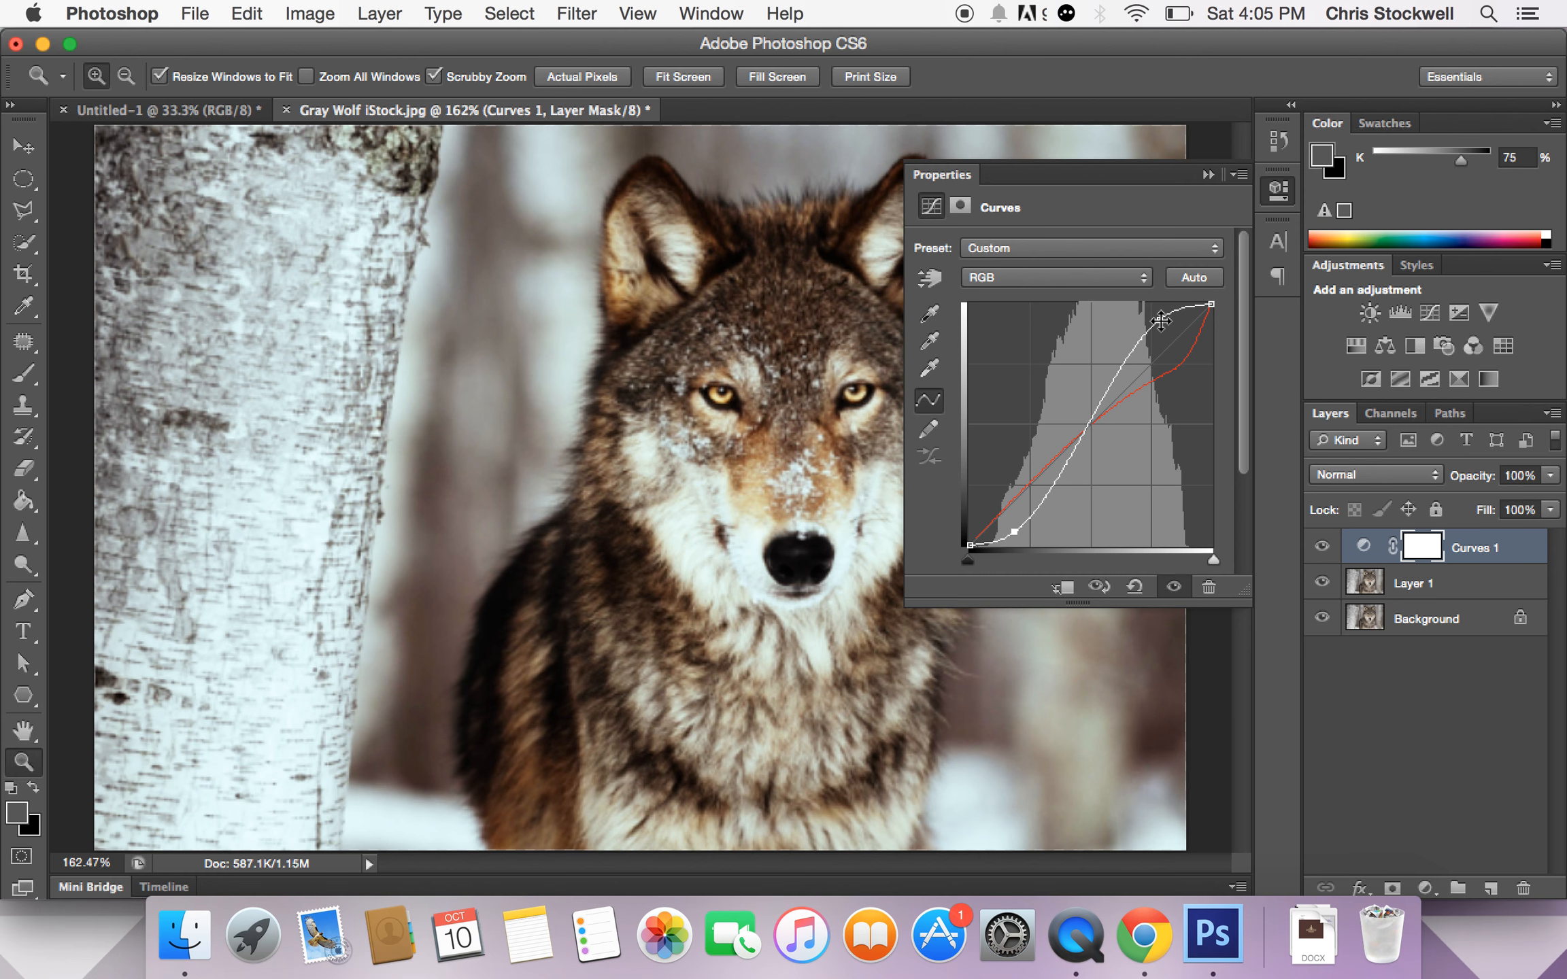
left_click_drag(1161, 320, 1101, 355)
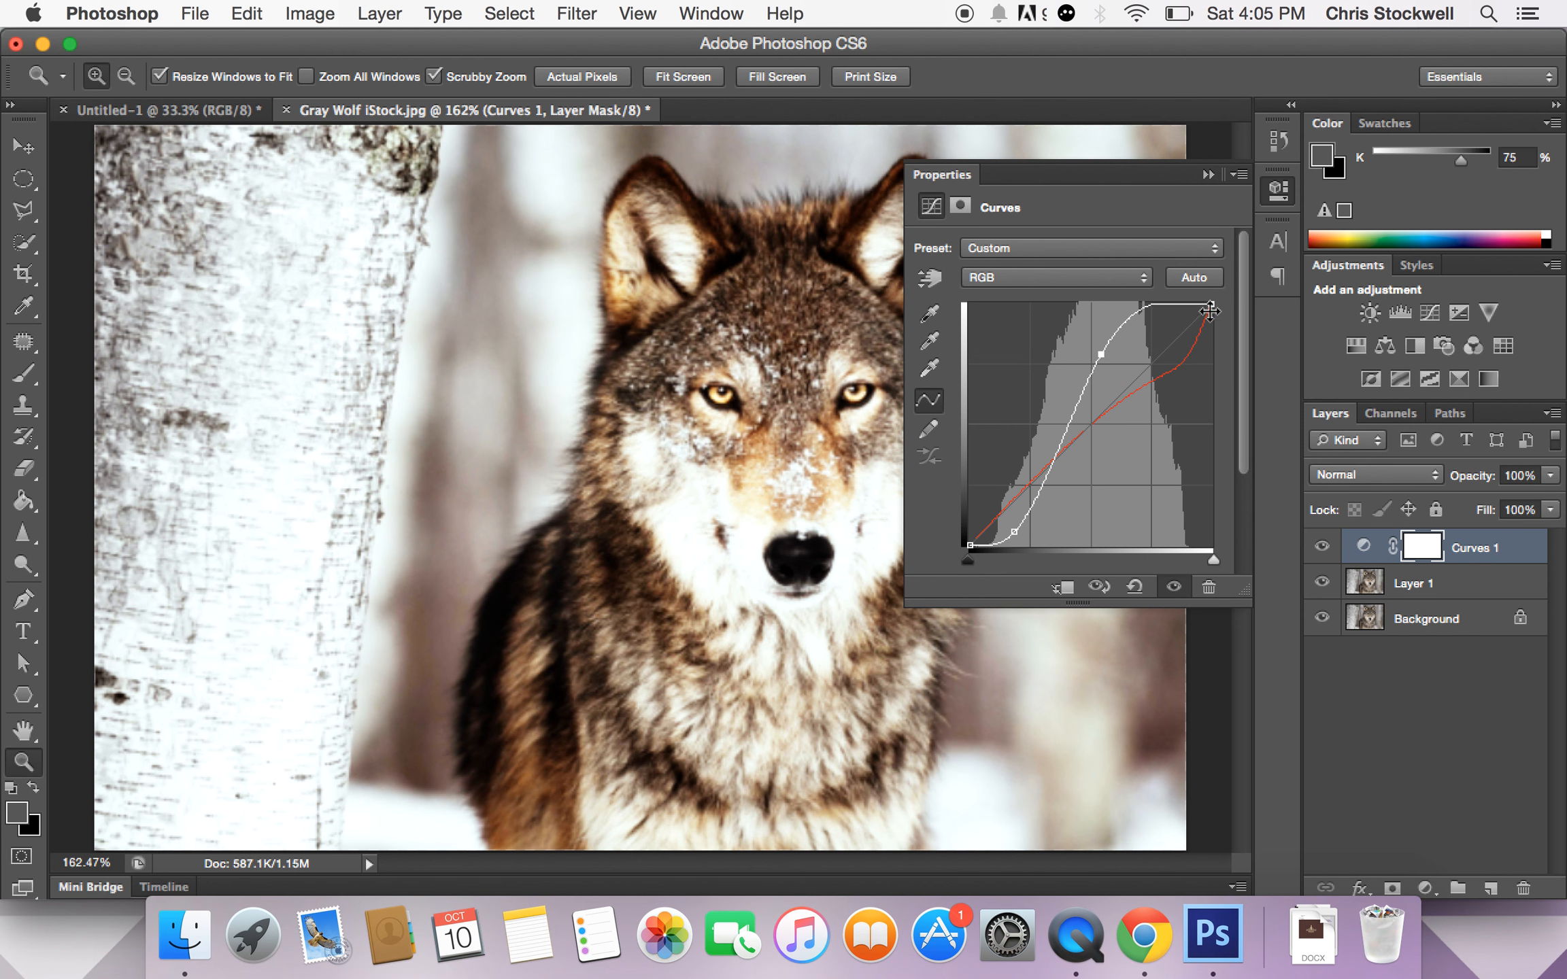
left_click_drag(1214, 306, 1211, 361)
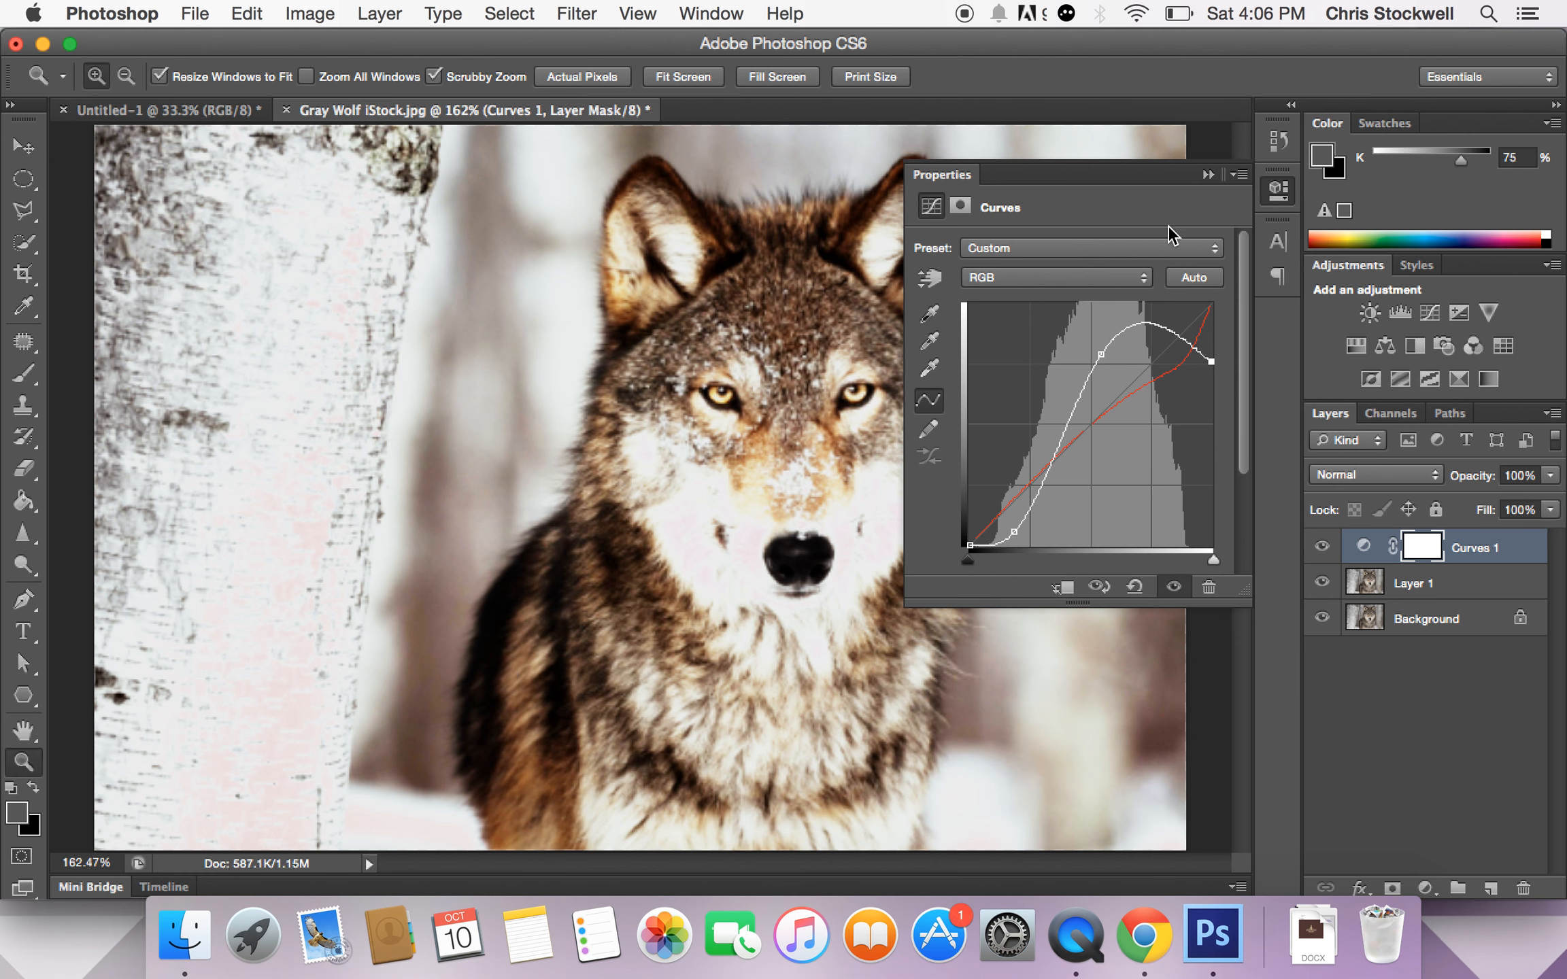
Step: Delete the Curves adjustment layer and collapse its properties
left_click(1209, 587)
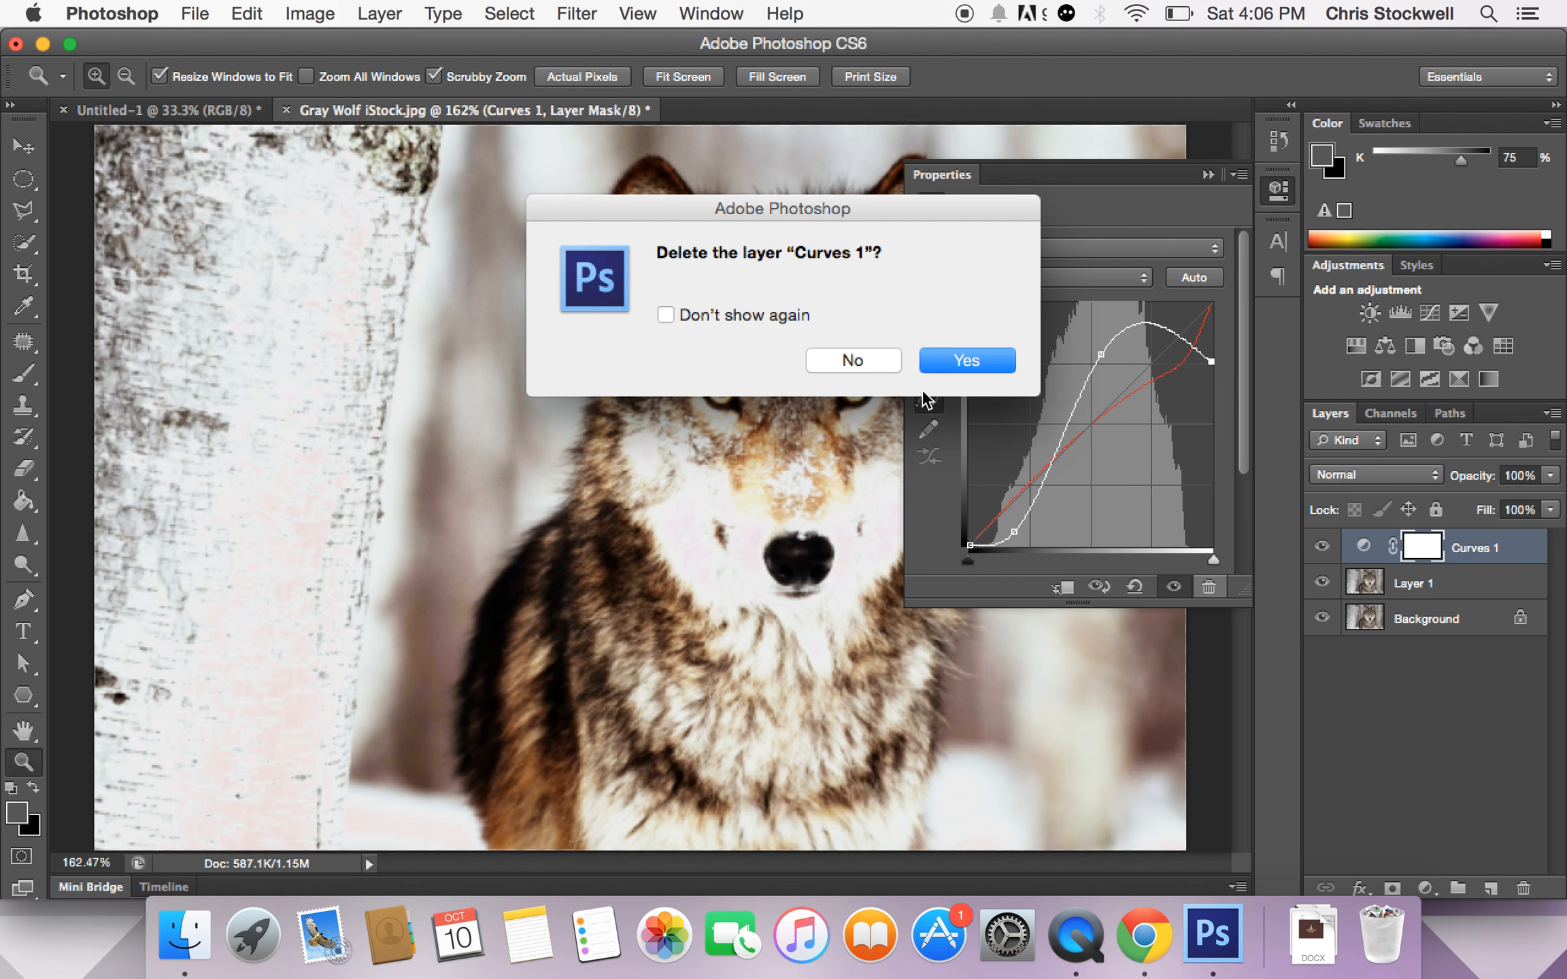
left_click(962, 358)
left_click(1208, 175)
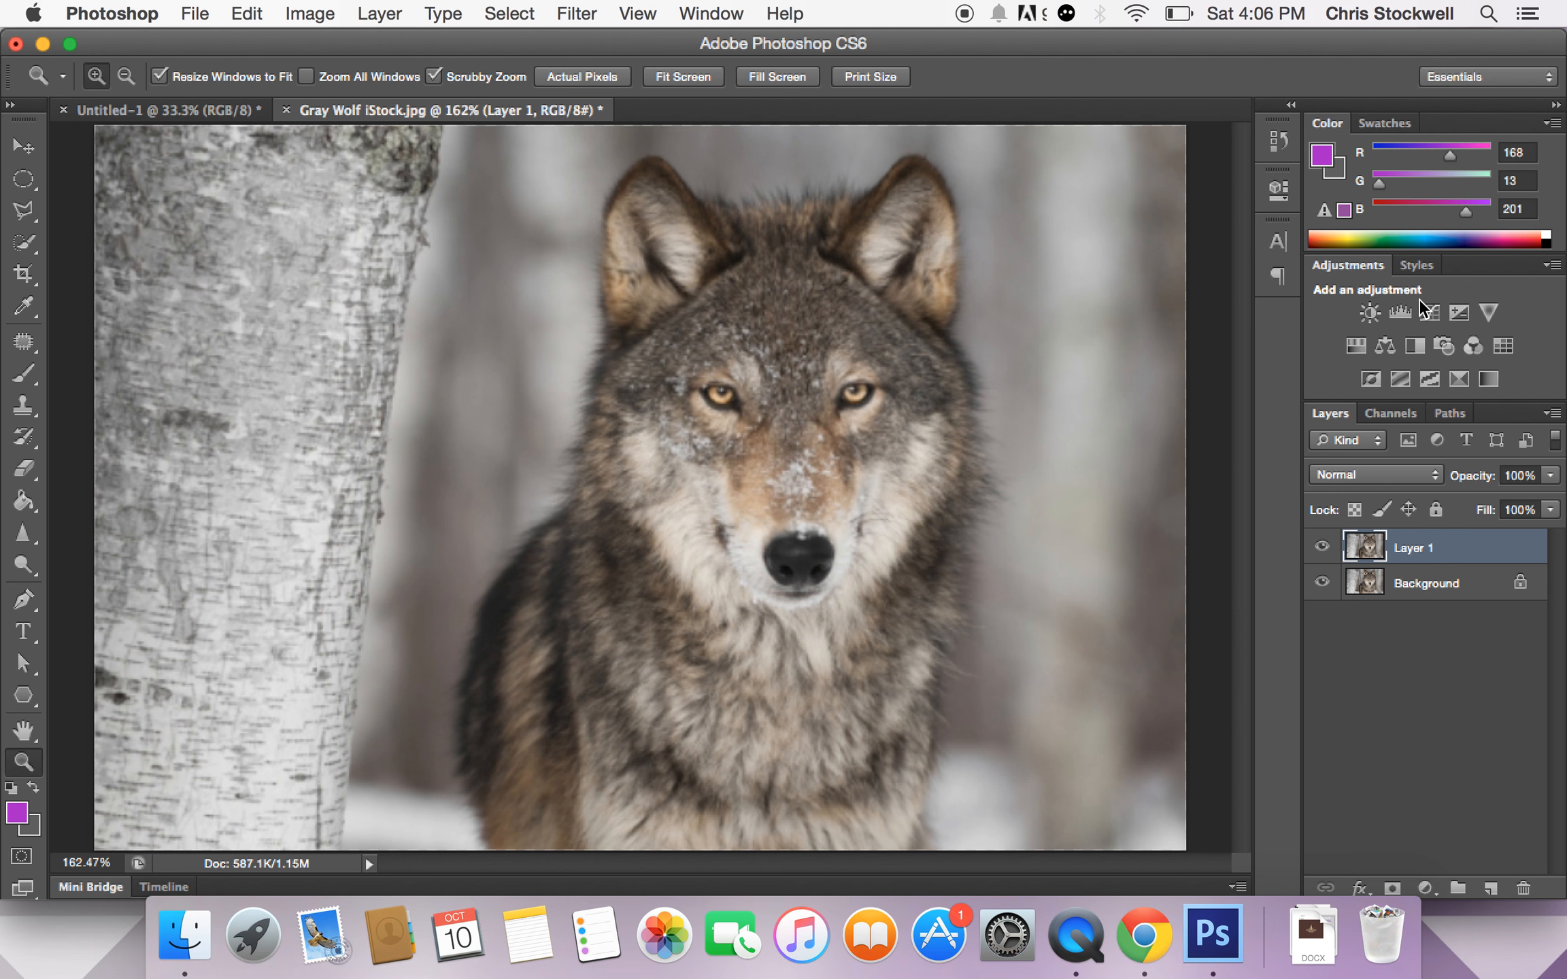
Step: Add an Exposure adjustment layer with exposure +0.56, offset +0.0084 and gamma correction 1.75
left_click(1457, 314)
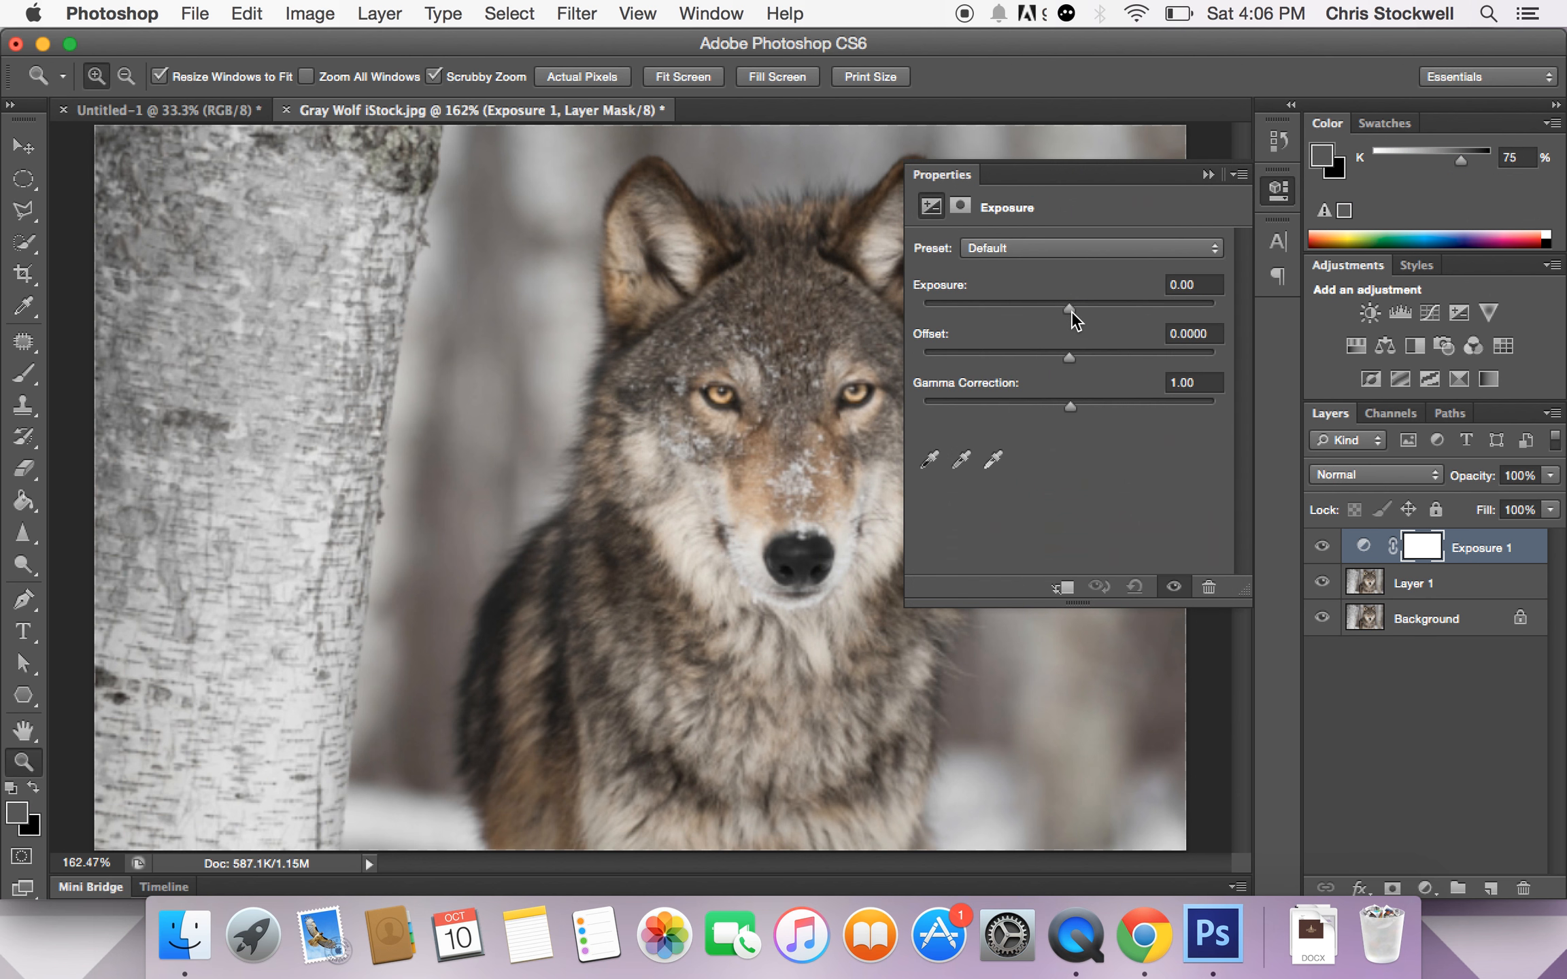
mouse_move(1071, 311)
left_mouse_down()
mouse_move(1097, 317)
mouse_move(1017, 317)
mouse_move(1109, 315)
mouse_move(1076, 319)
left_mouse_up()
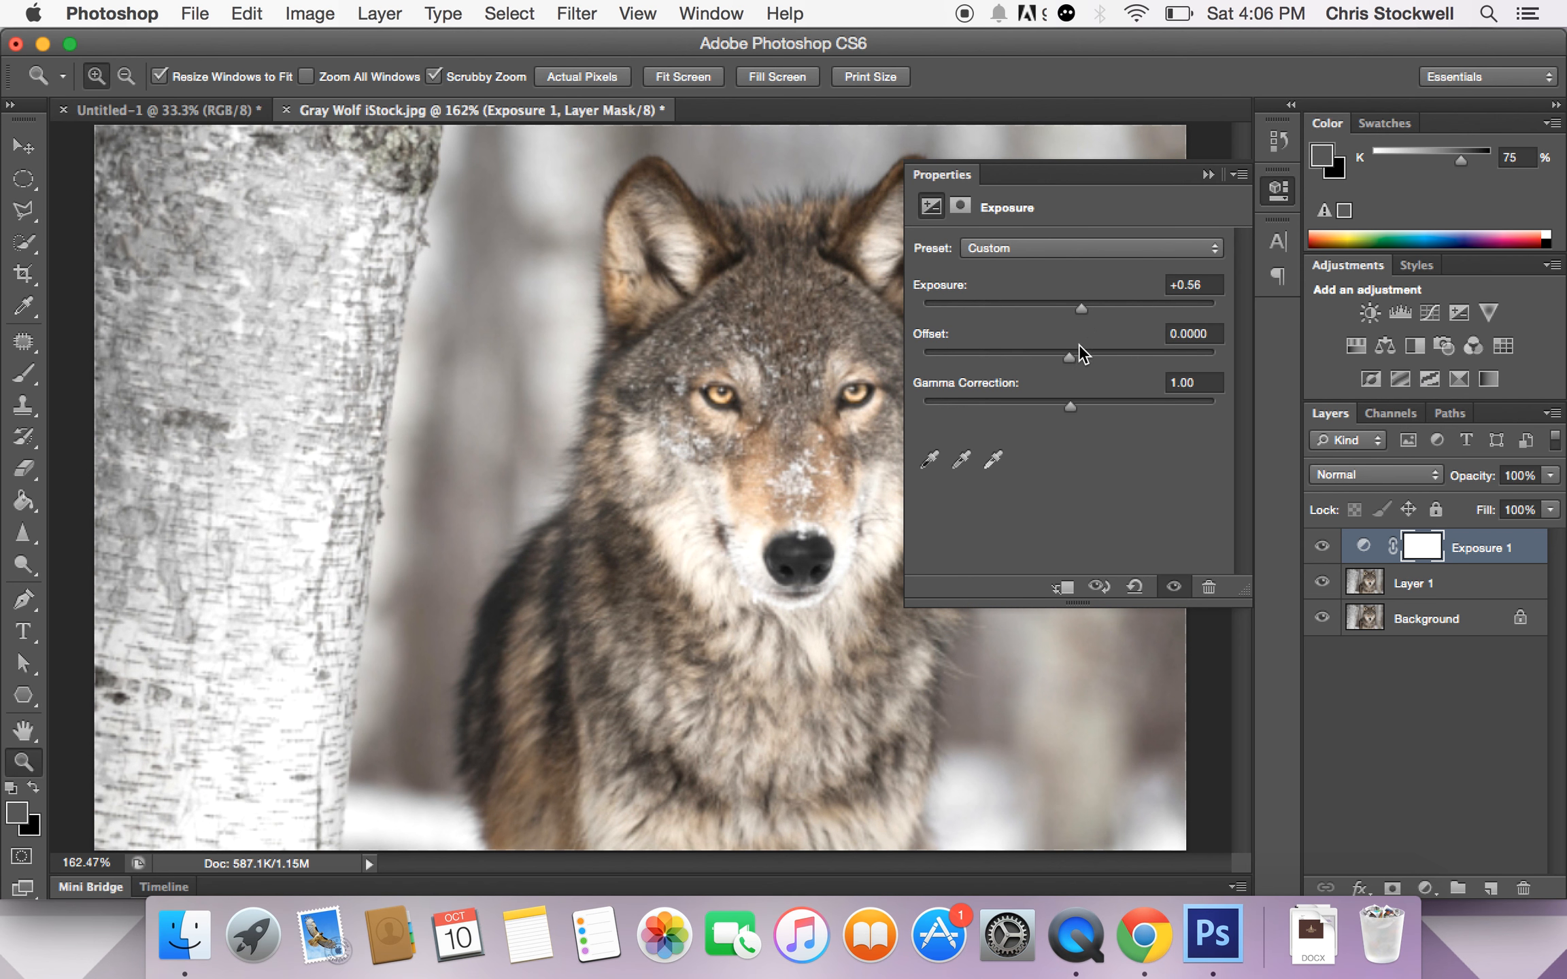
left_click_drag(1072, 361, 1011, 407)
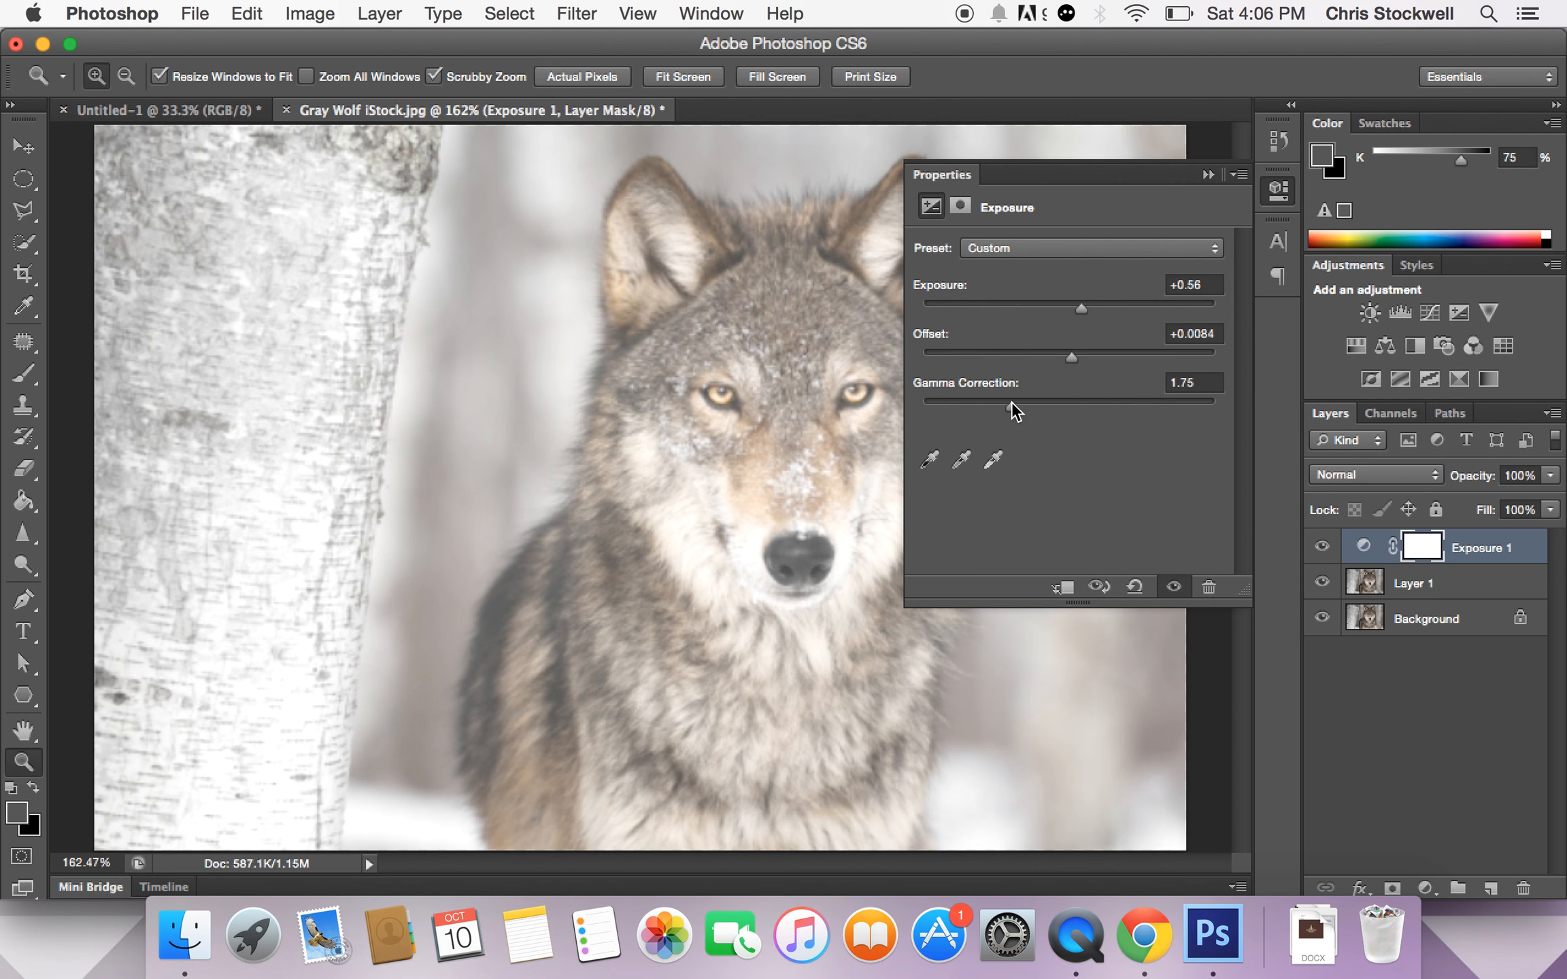
Step: Collapse the adjustment properties and delete the Exposure adjustment layer
left_click(1277, 189)
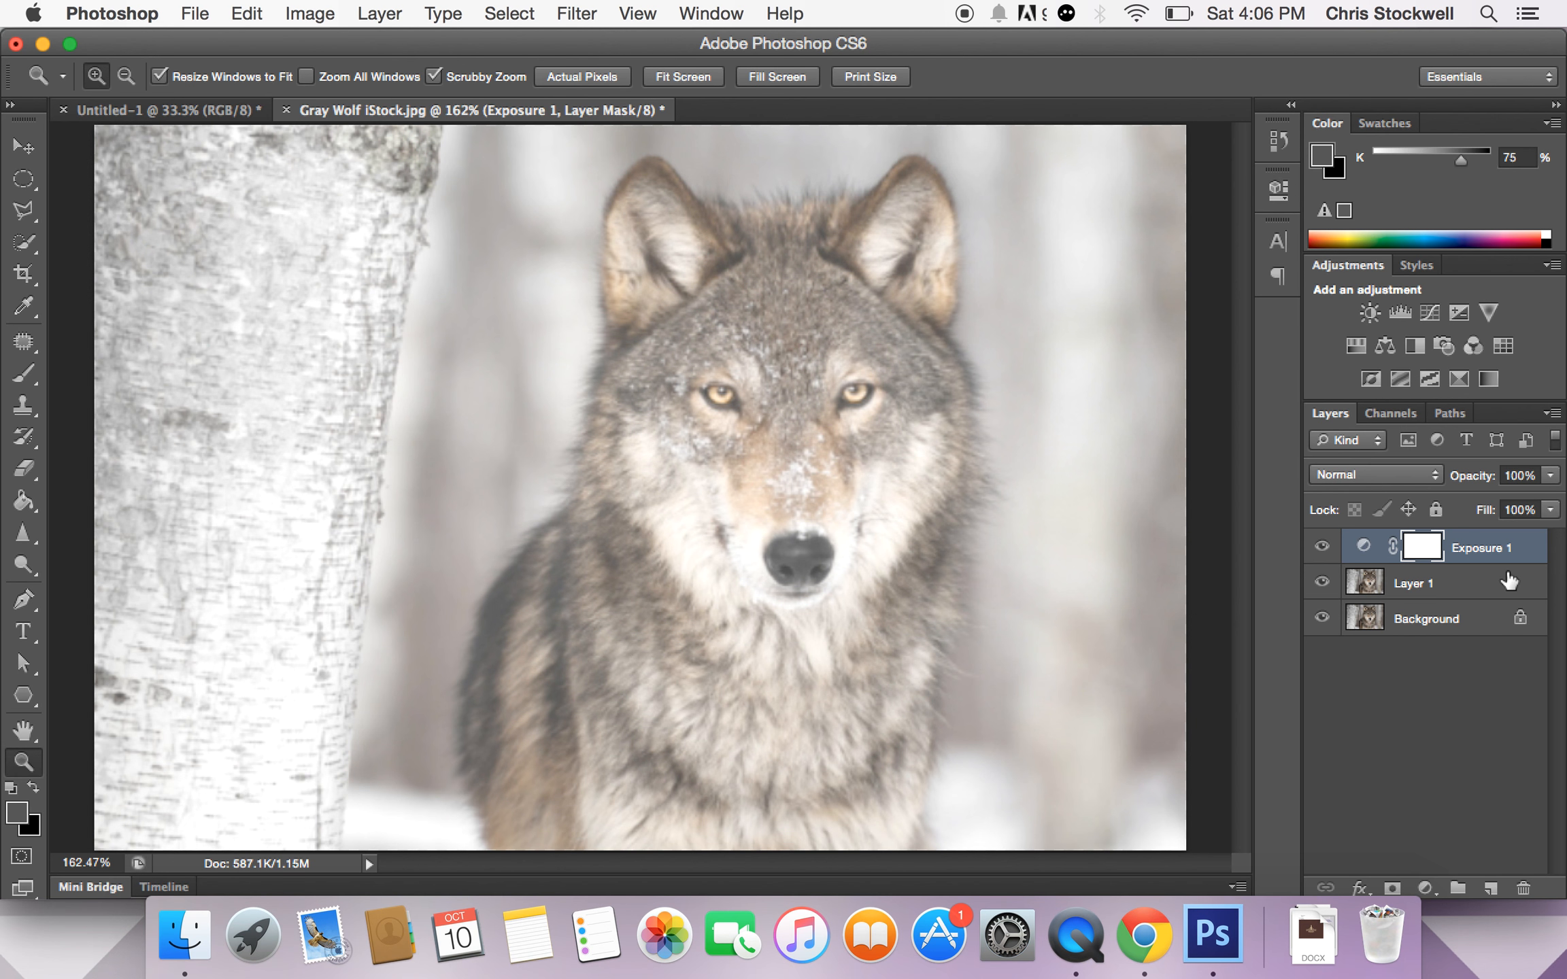
left_click_drag(1483, 548, 1524, 887)
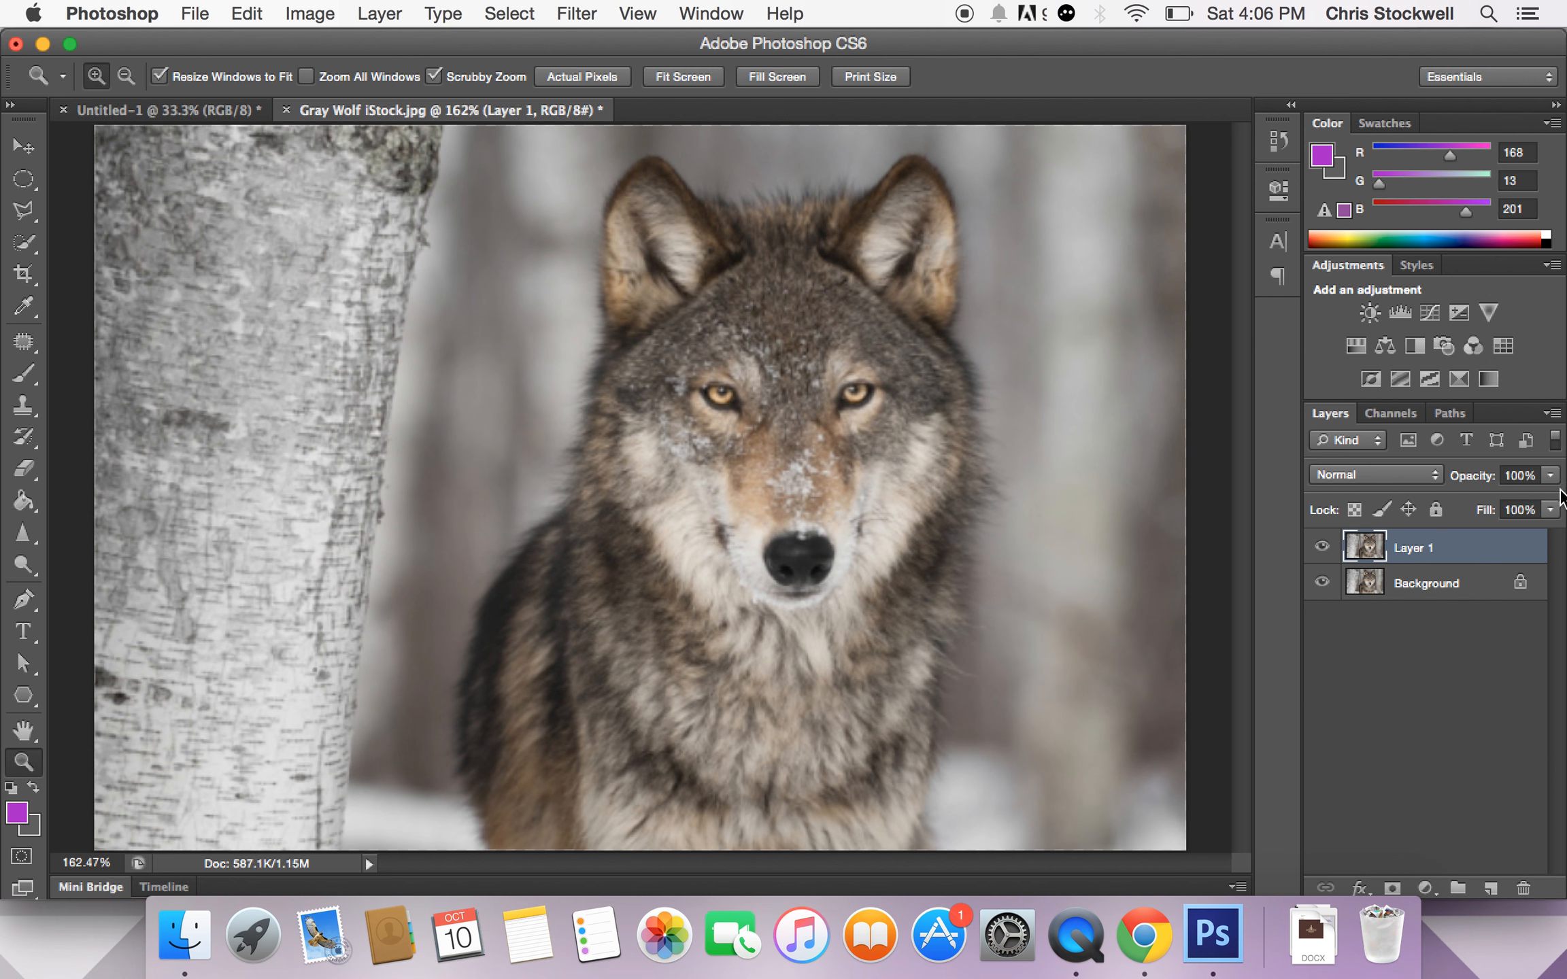
Step: Add a Vibrance adjustment layer with vibrance +56 and saturation +69, and delete it after viewing the full photo
left_click(1489, 313)
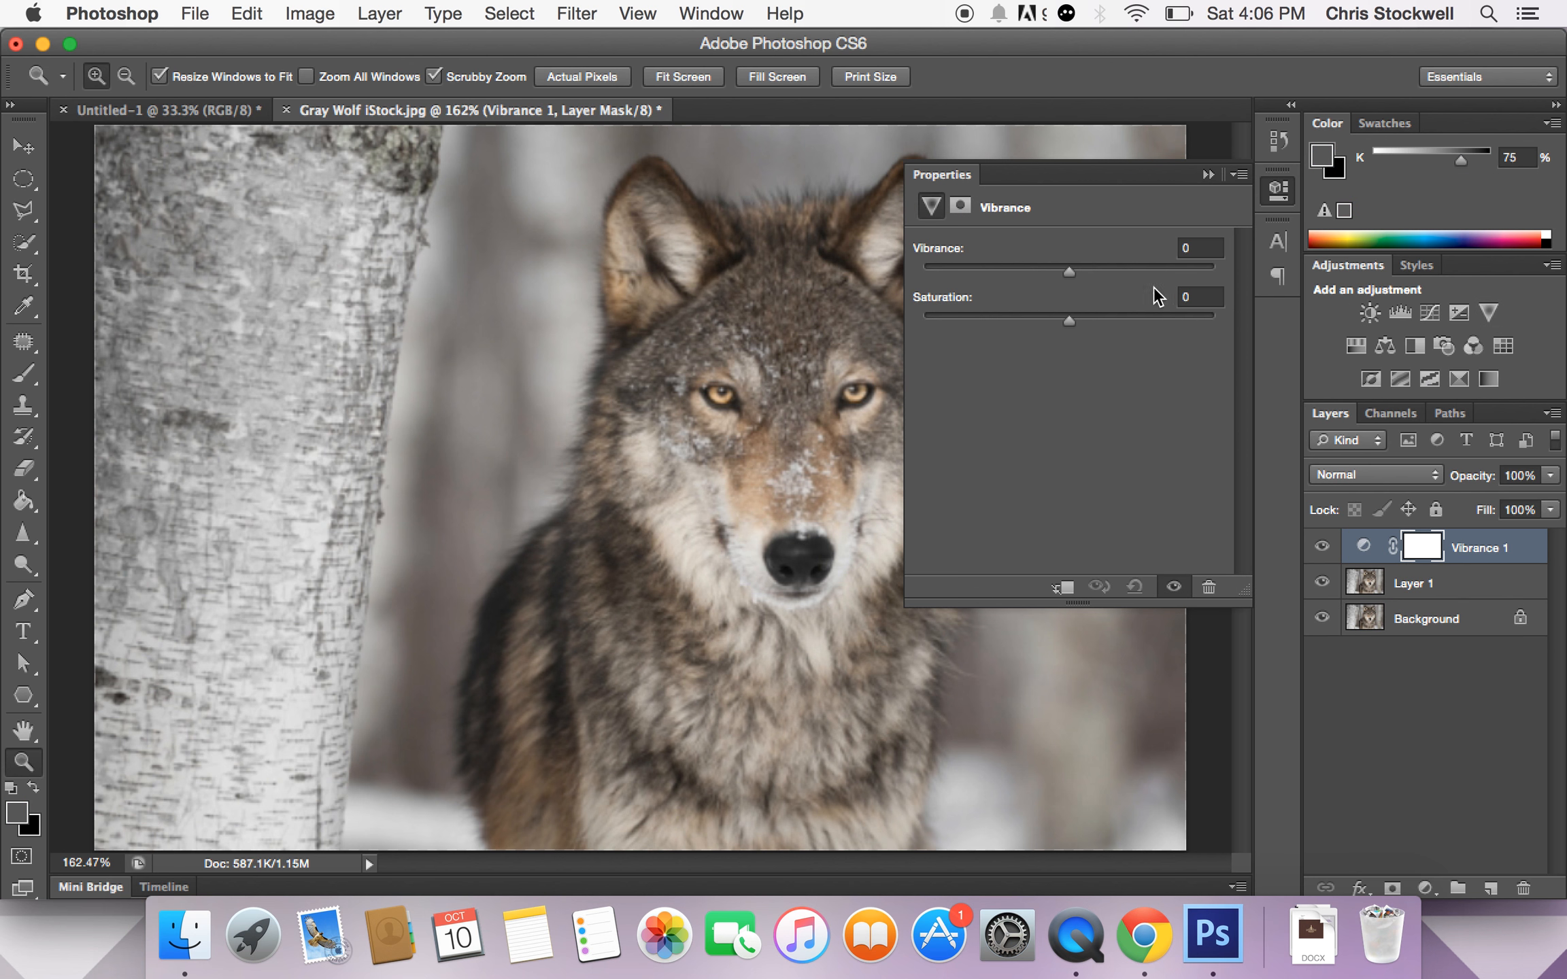
left_click_drag(1070, 272, 1152, 273)
left_click_drag(1073, 321, 1148, 317)
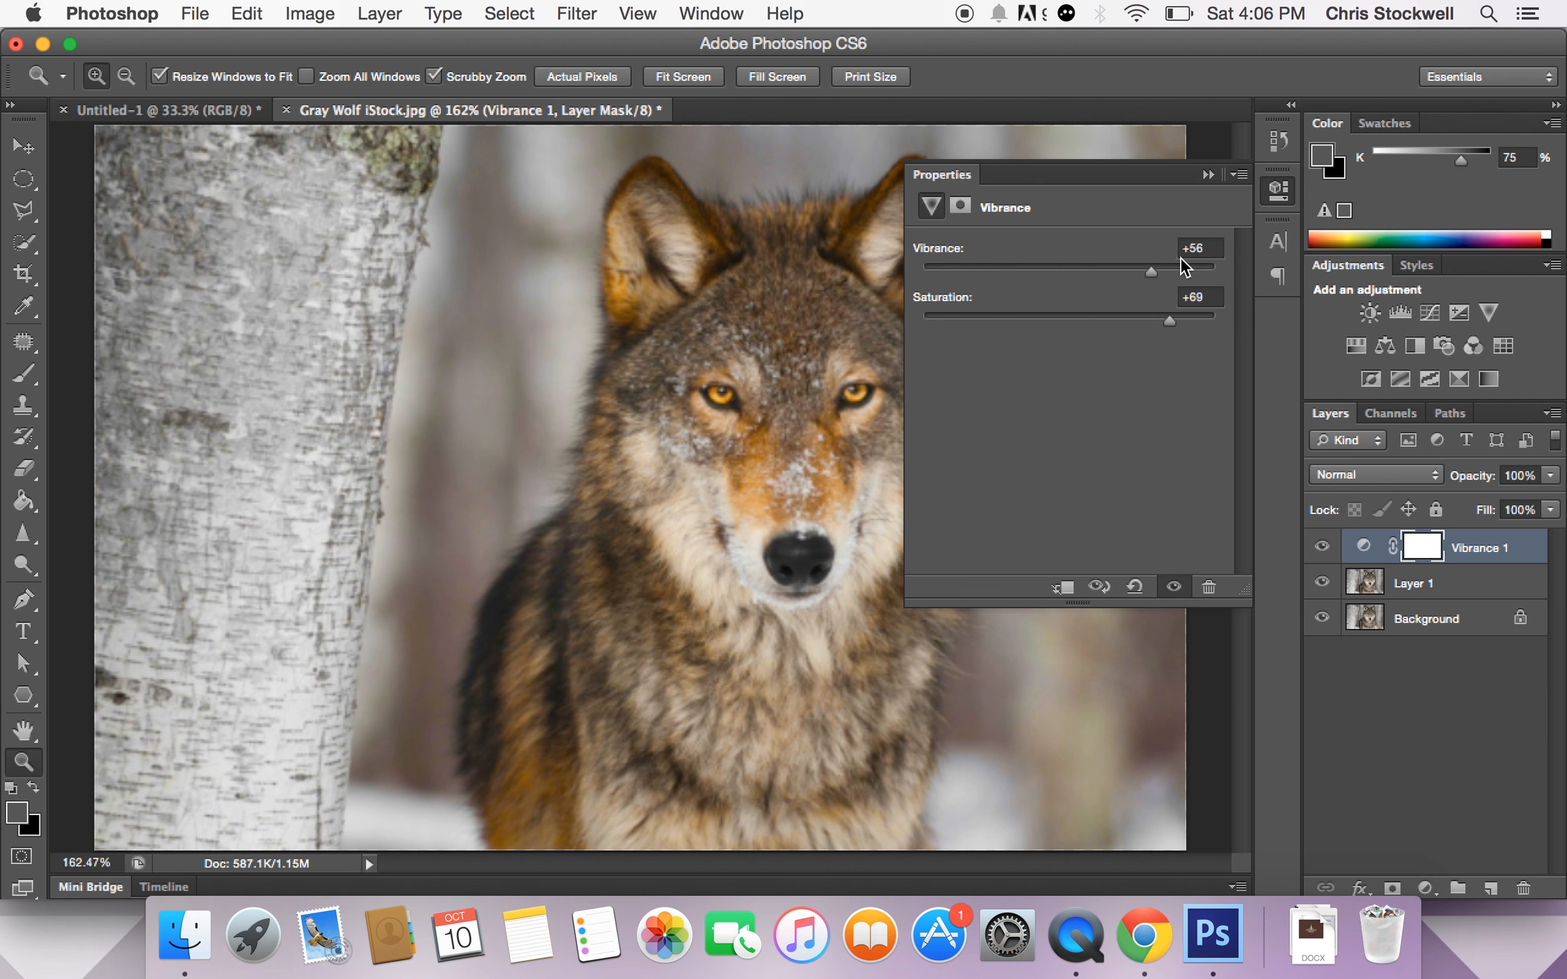
left_click(1208, 175)
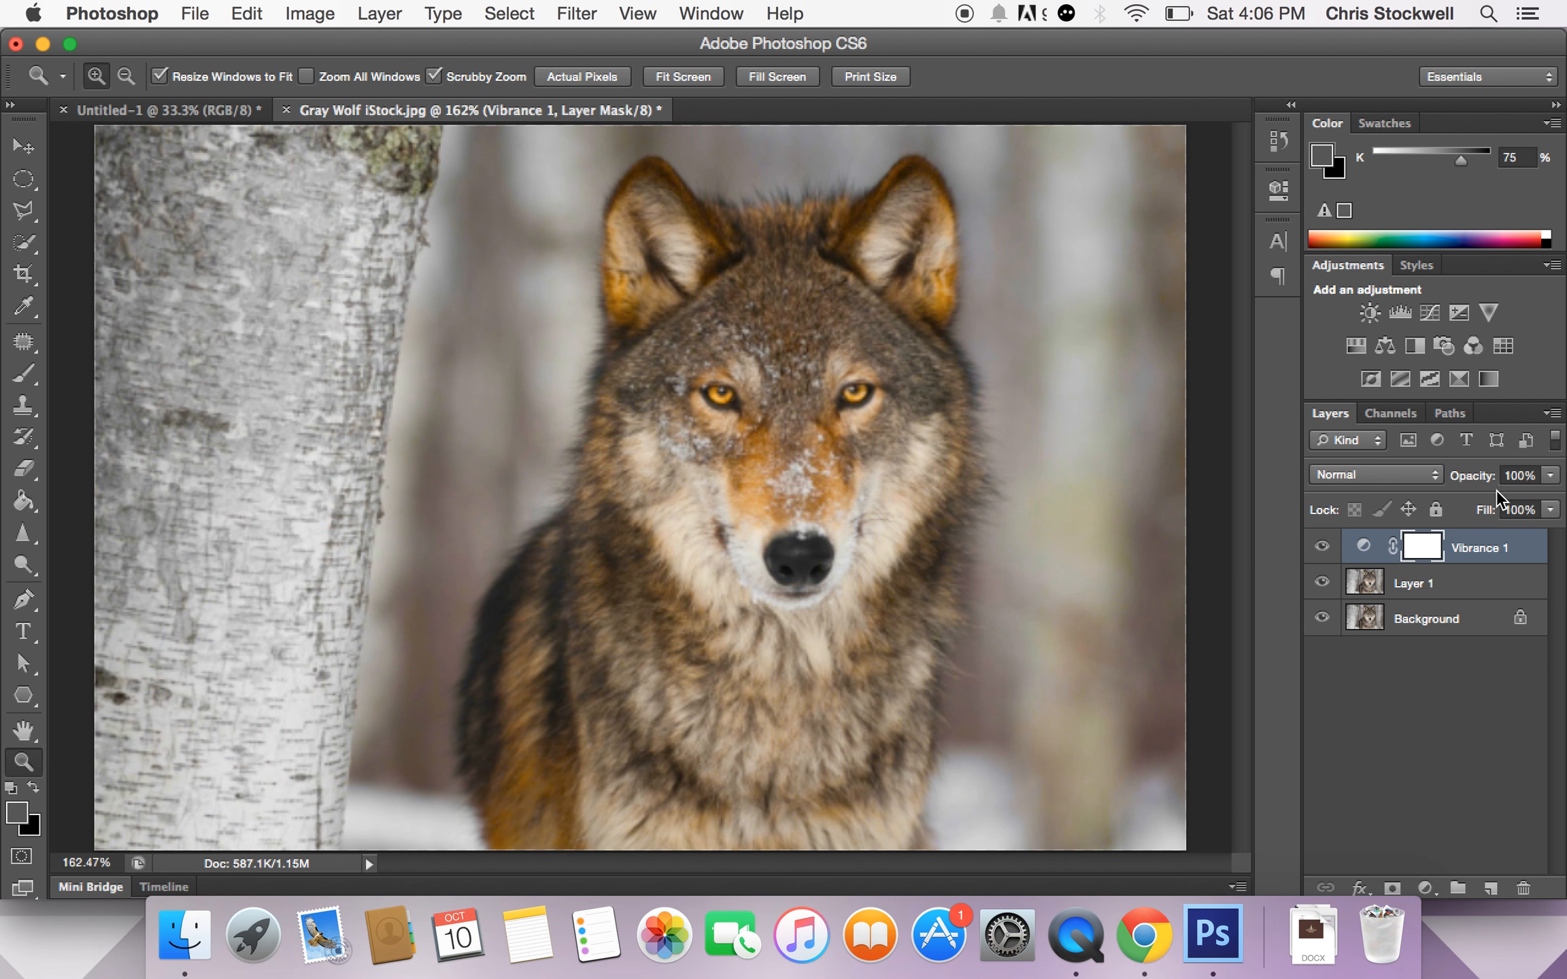
left_click_drag(1489, 547, 1524, 888)
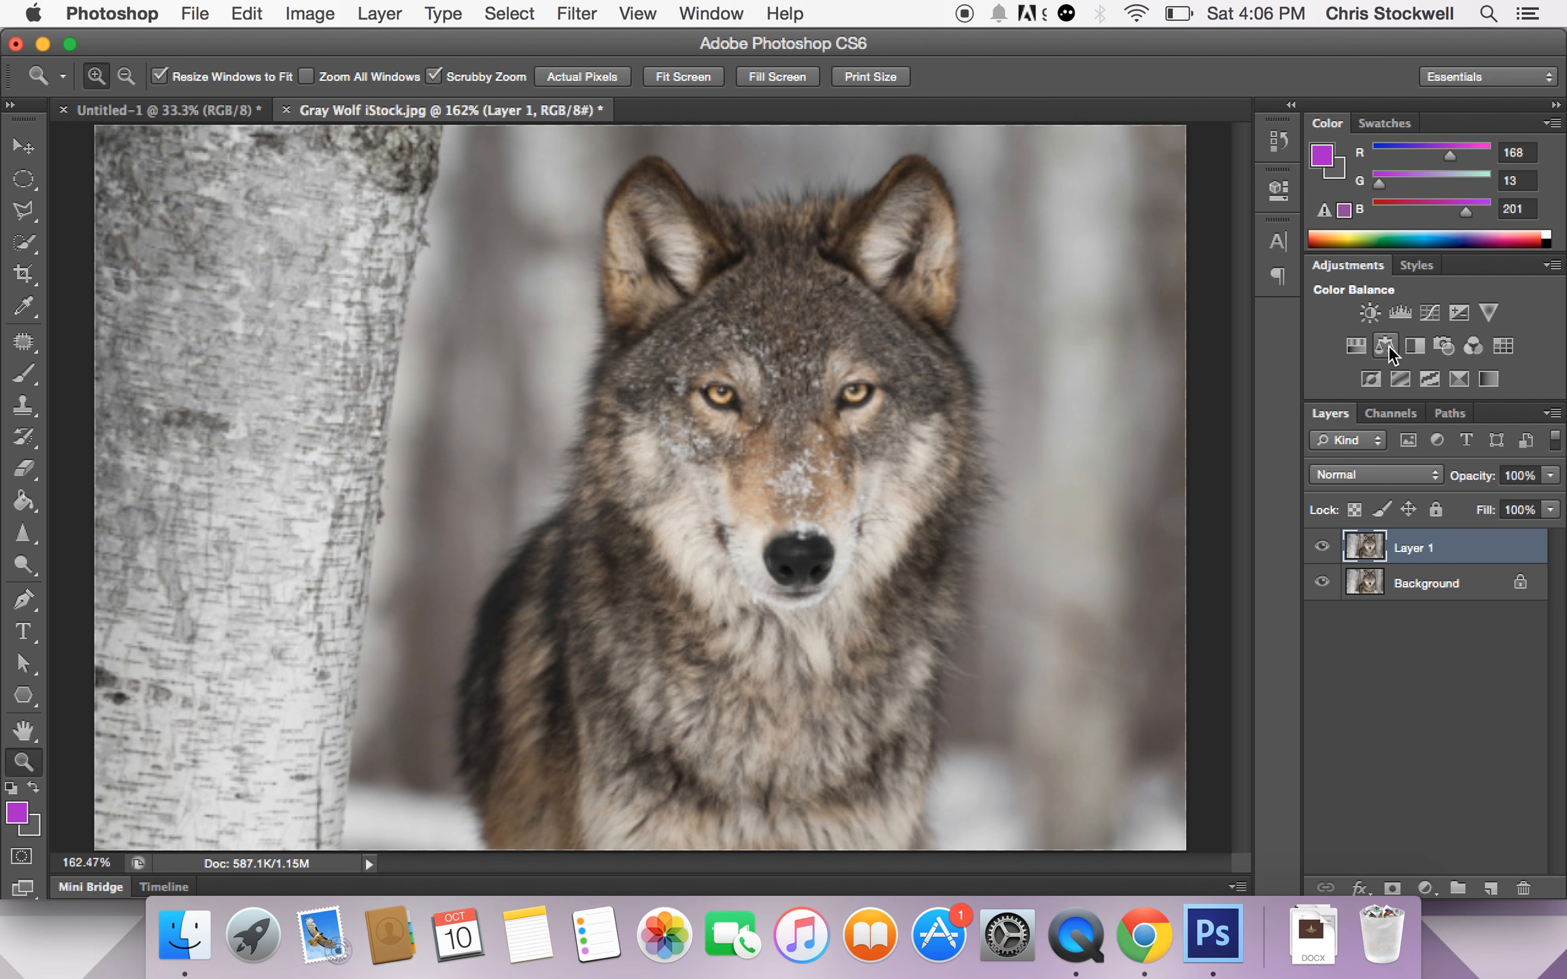
Step: Add a Hue/Saturation adjustment layer, raise the saturation to +49 and try out the lightness
left_click(1356, 348)
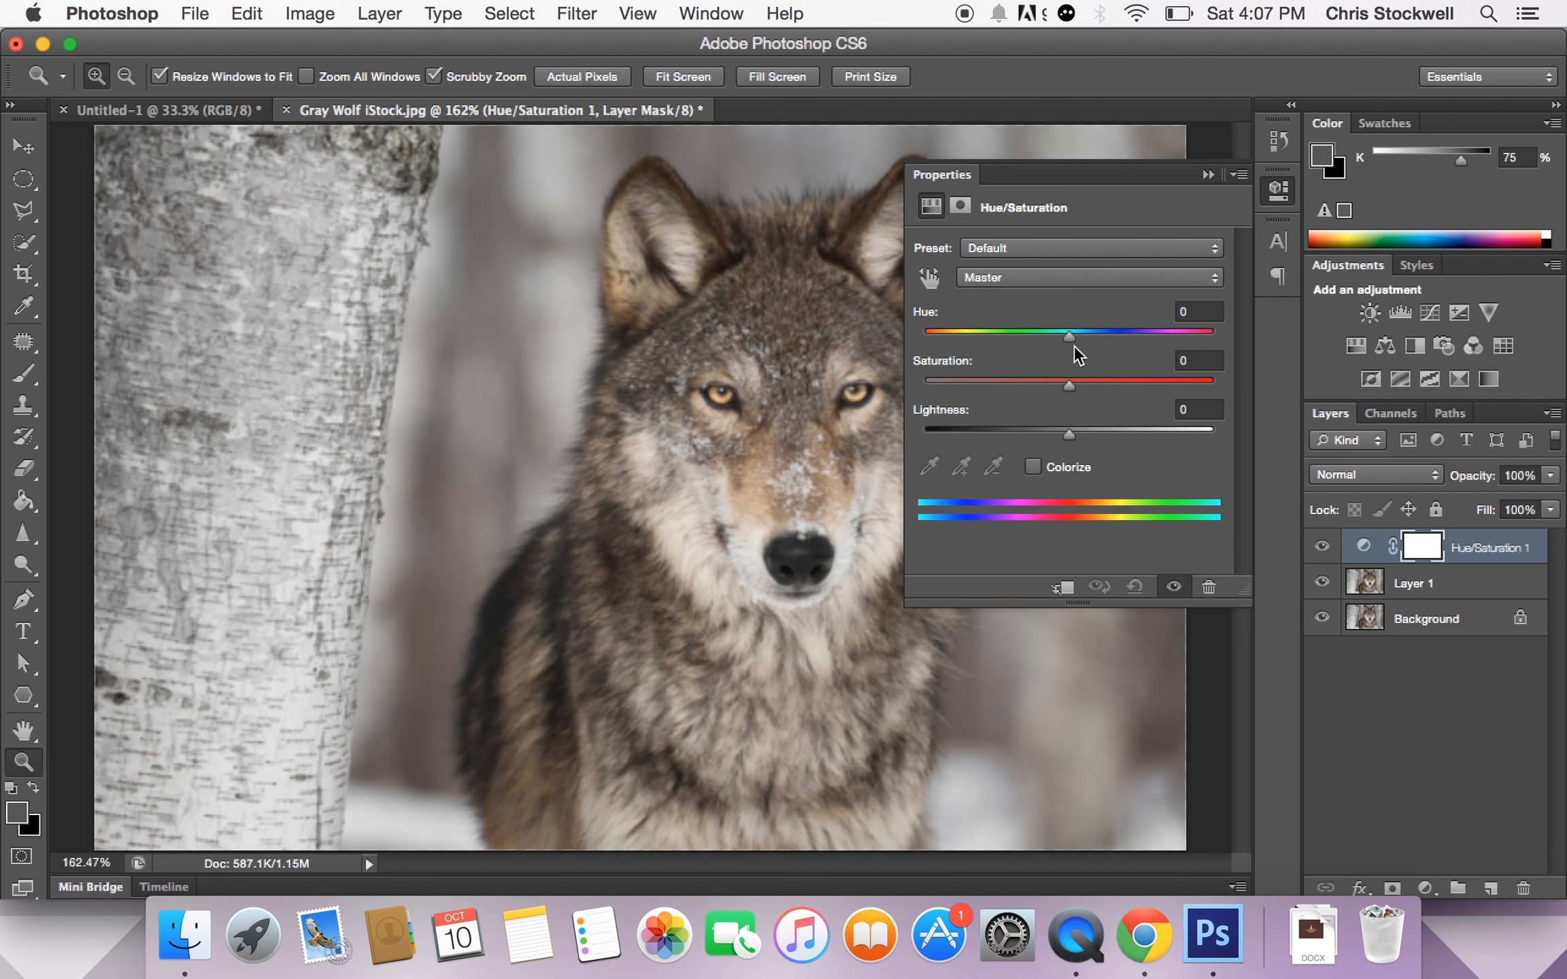
left_click_drag(1070, 384, 1140, 381)
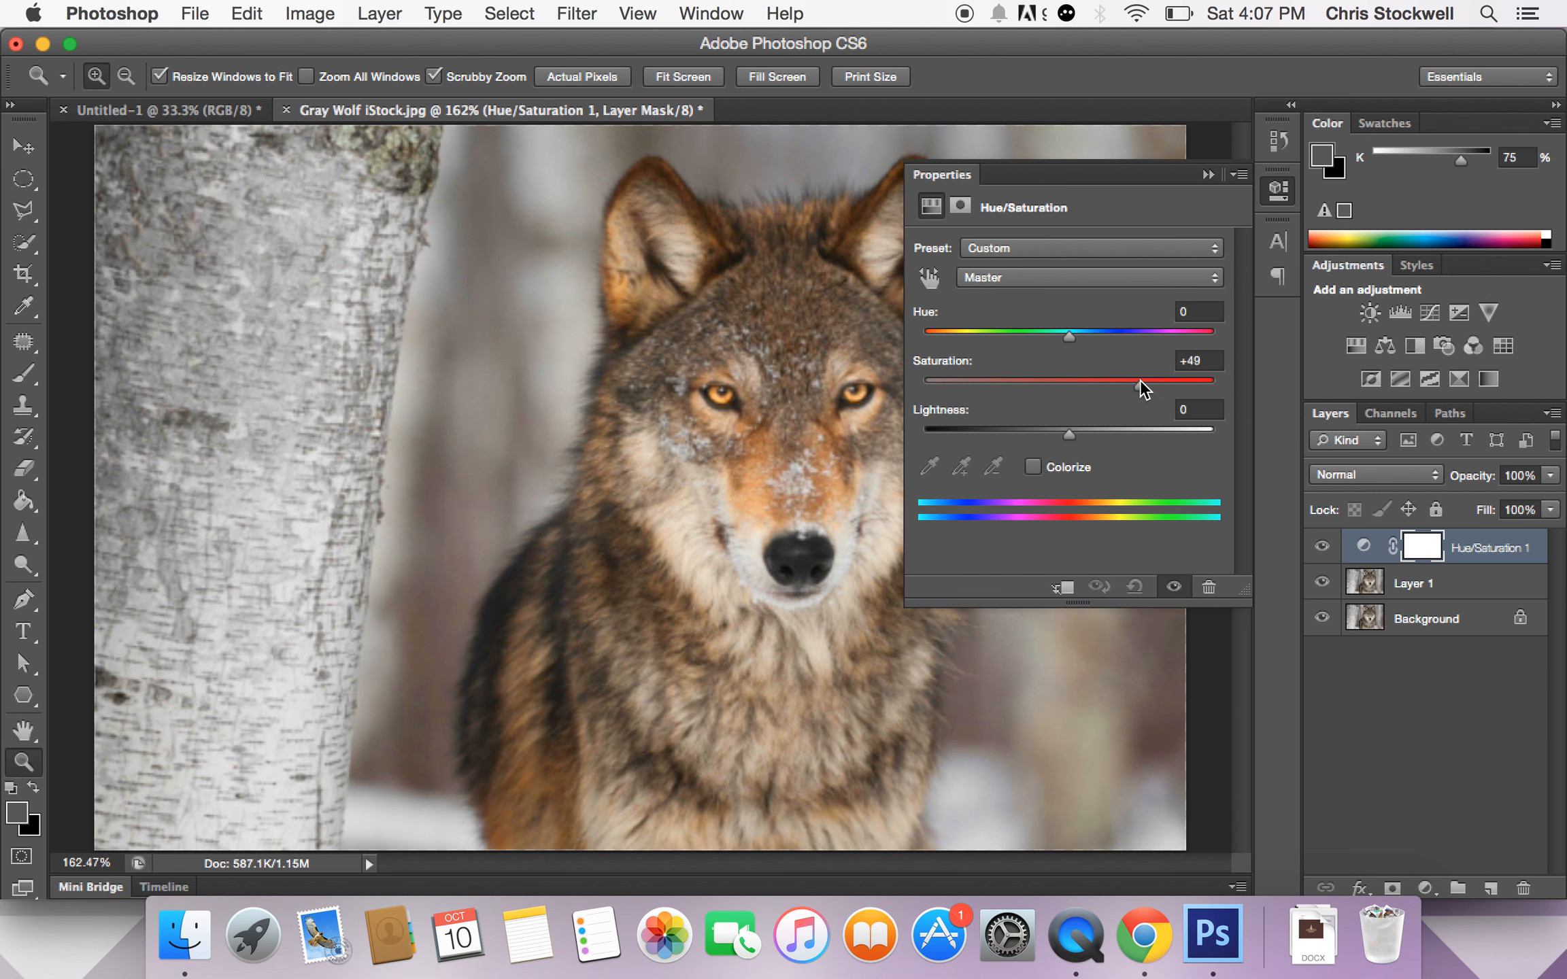
mouse_move(1071, 431)
left_mouse_down()
mouse_move(983, 440)
mouse_move(1163, 440)
mouse_move(1069, 439)
left_mouse_up()
Step: Colorize the photo with hue 306, saturation 70 and lightness +10, and delete the Hue/Saturation layer after viewing it
left_click(1034, 467)
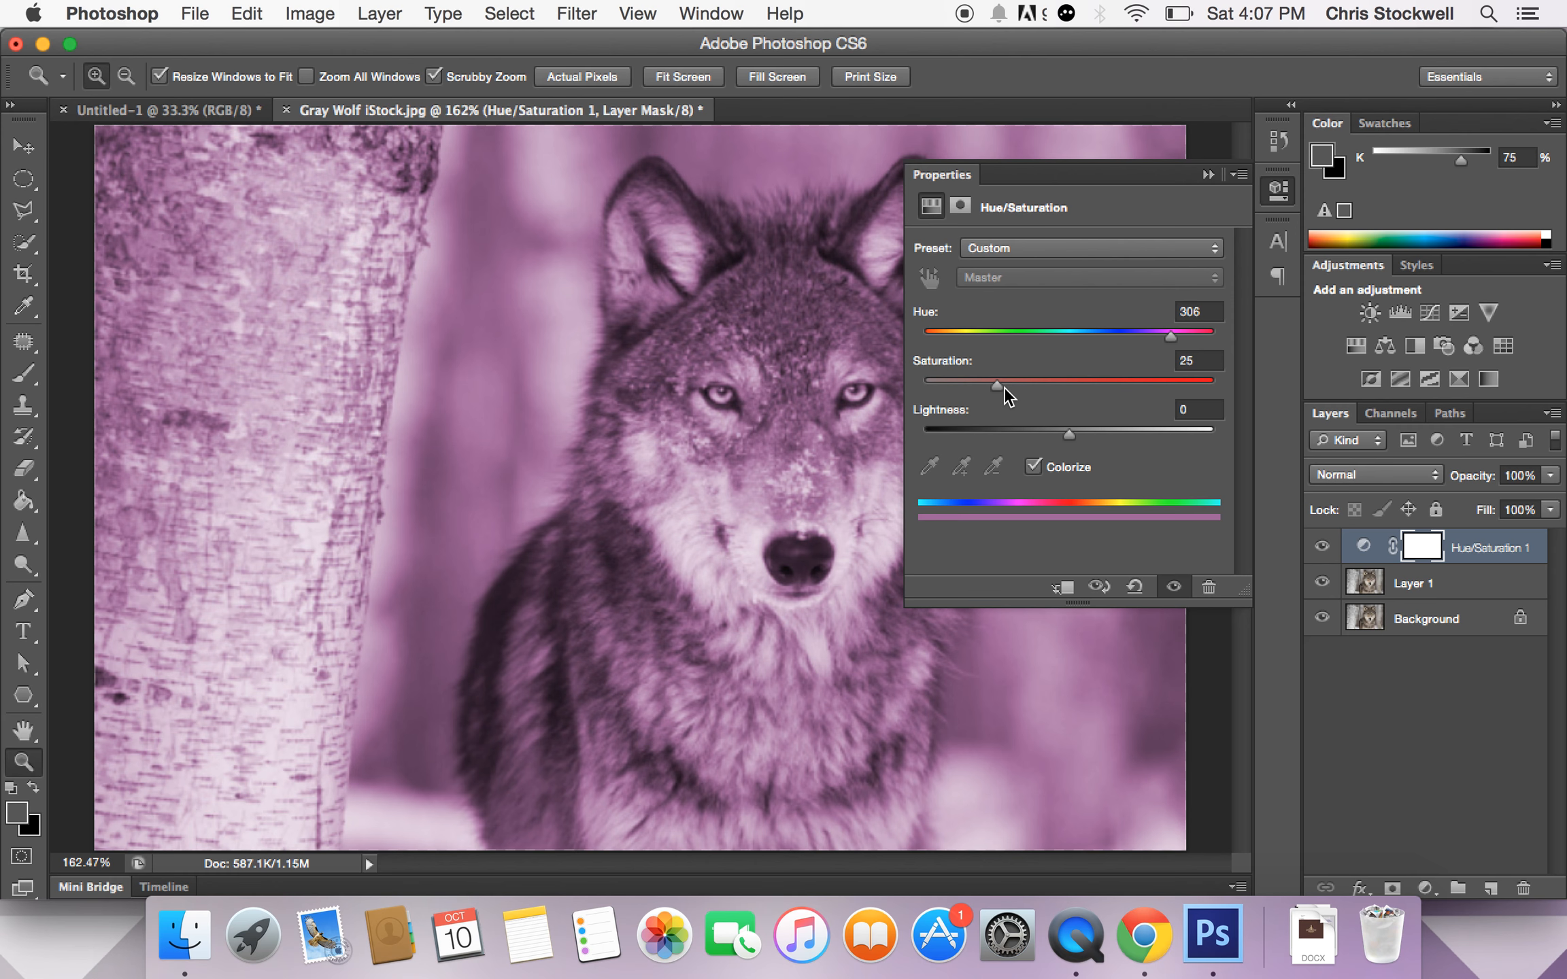
left_click_drag(999, 387, 1086, 449)
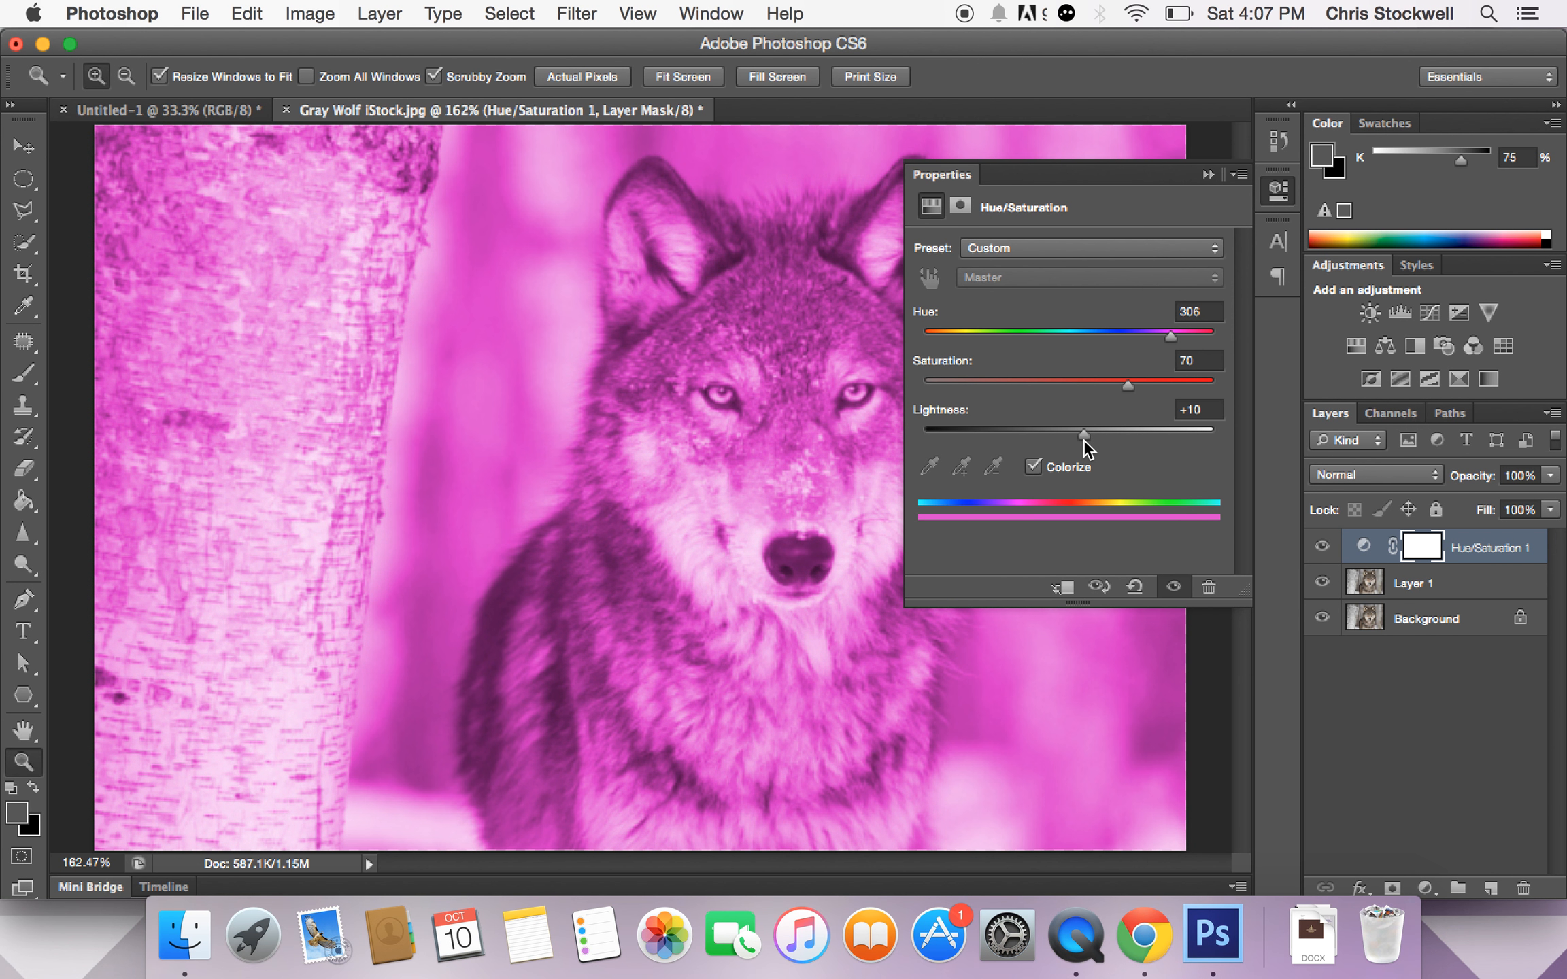
left_click(1209, 175)
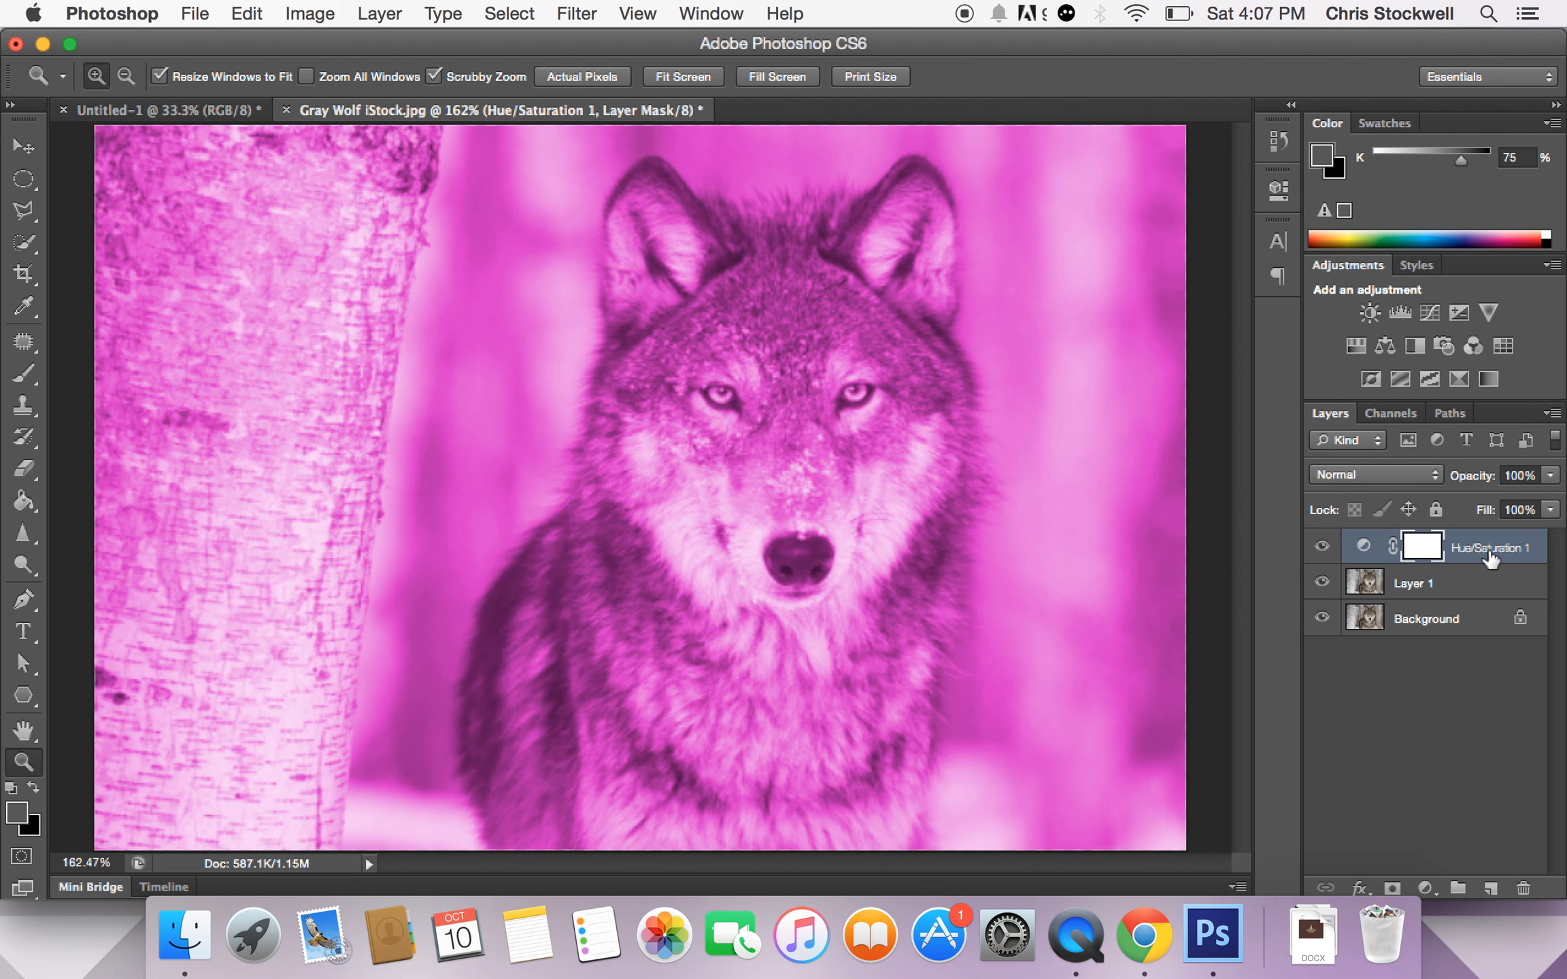
left_click_drag(1487, 554, 1524, 887)
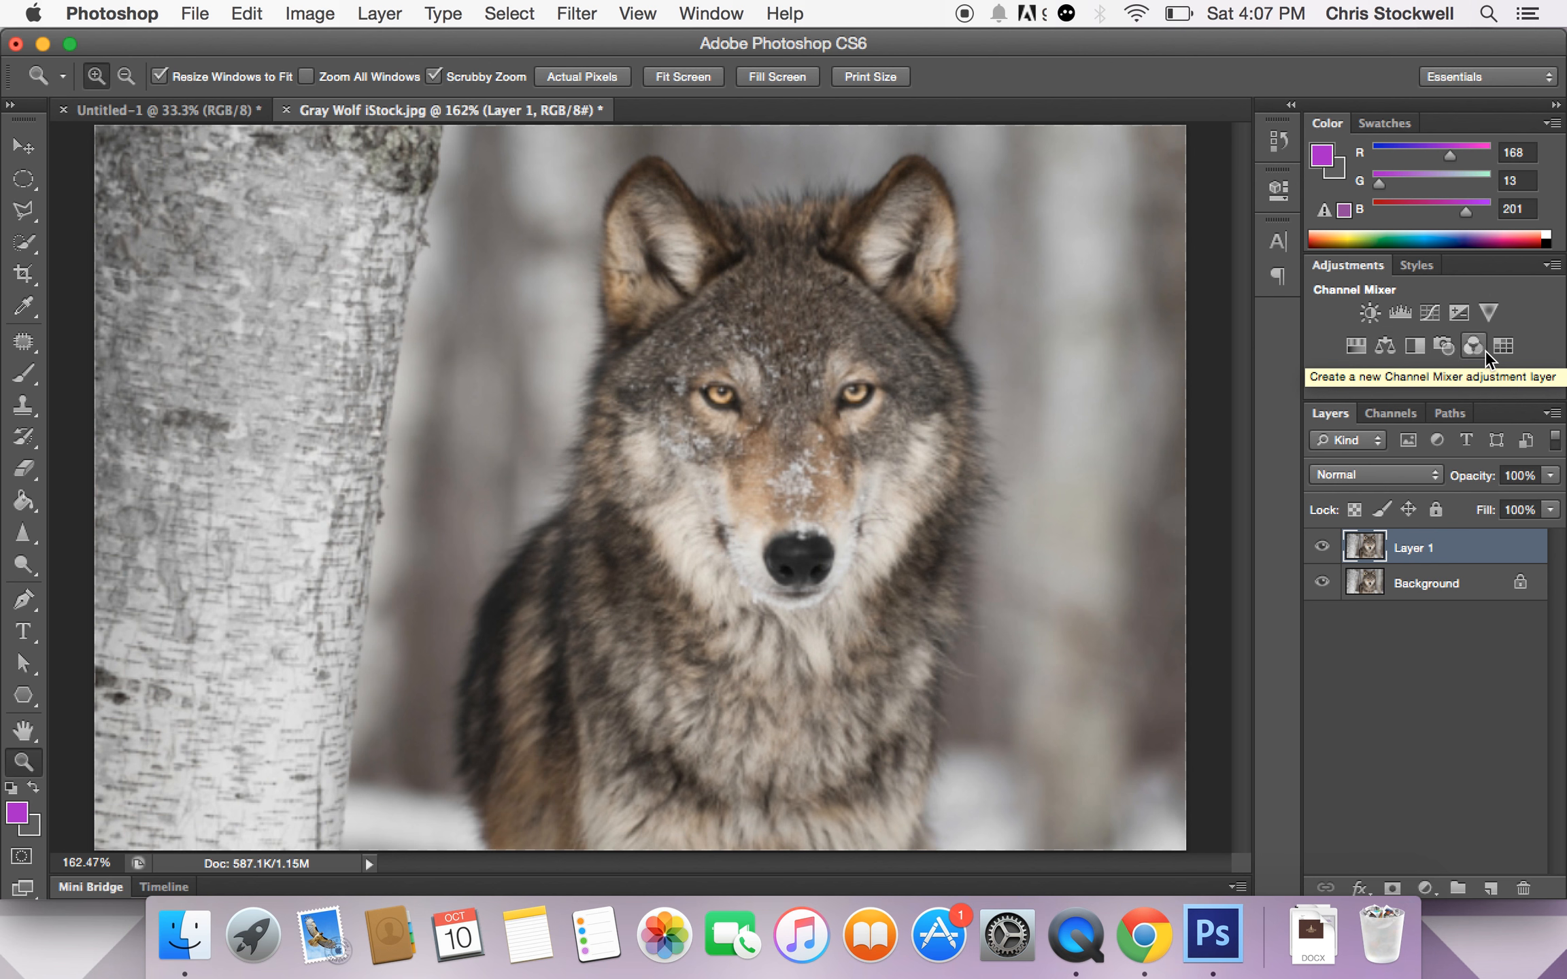
Step: Add a Color Balance layer with midtones at cyan-red -36, magenta-green +43 and yellow-blue -30, and delete it
left_click(1393, 346)
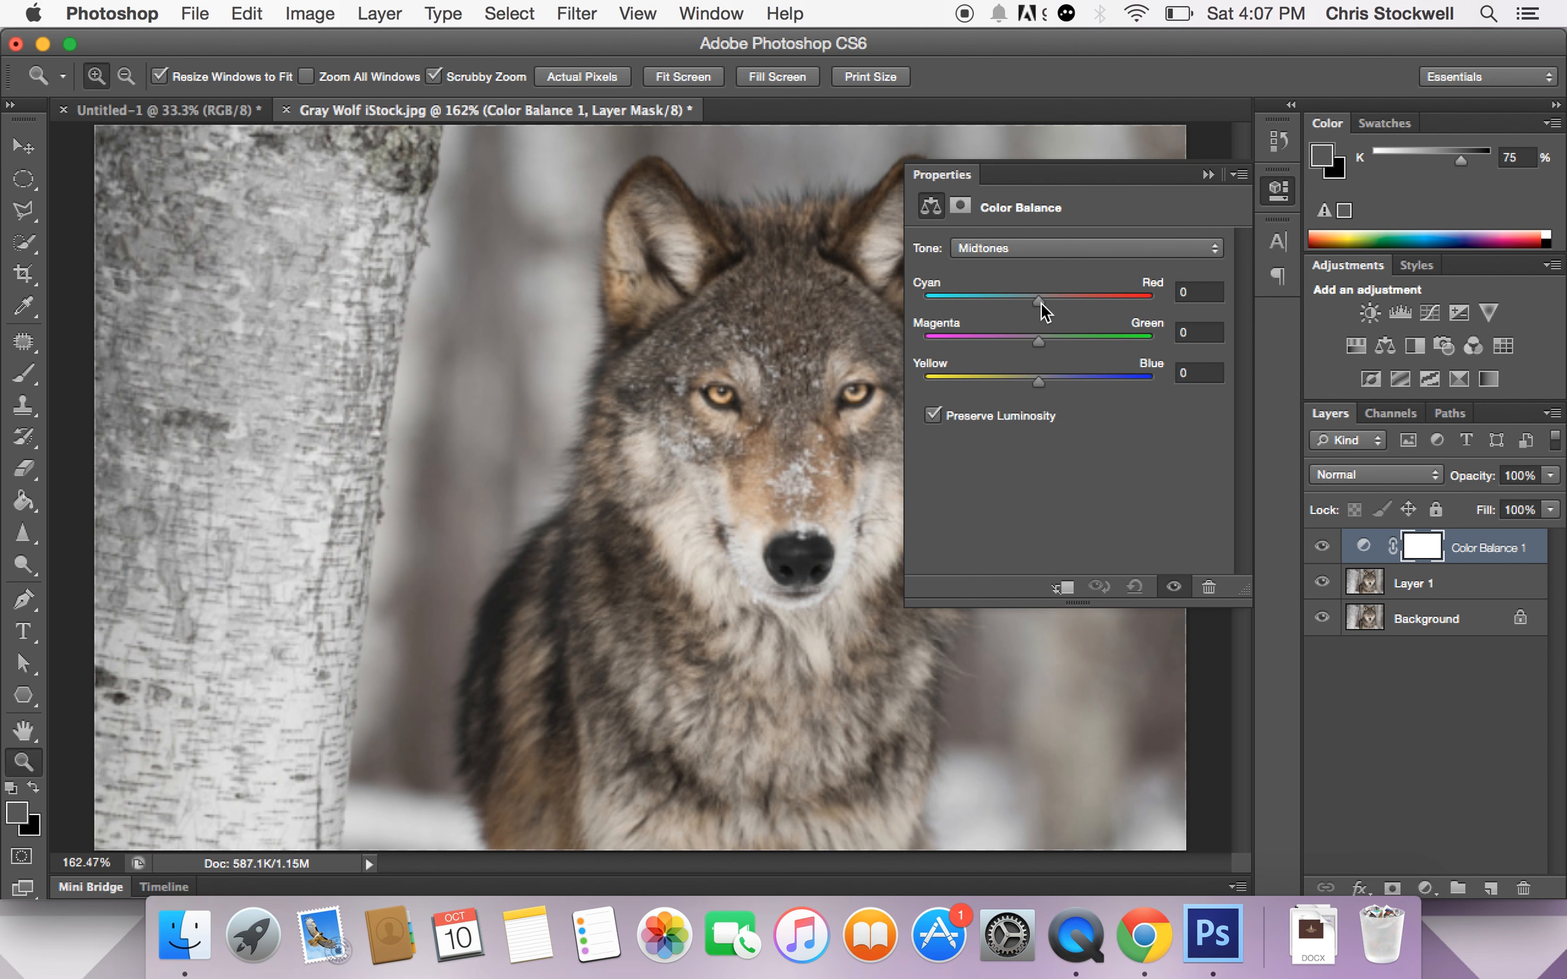
left_click_drag(1041, 303, 1011, 382)
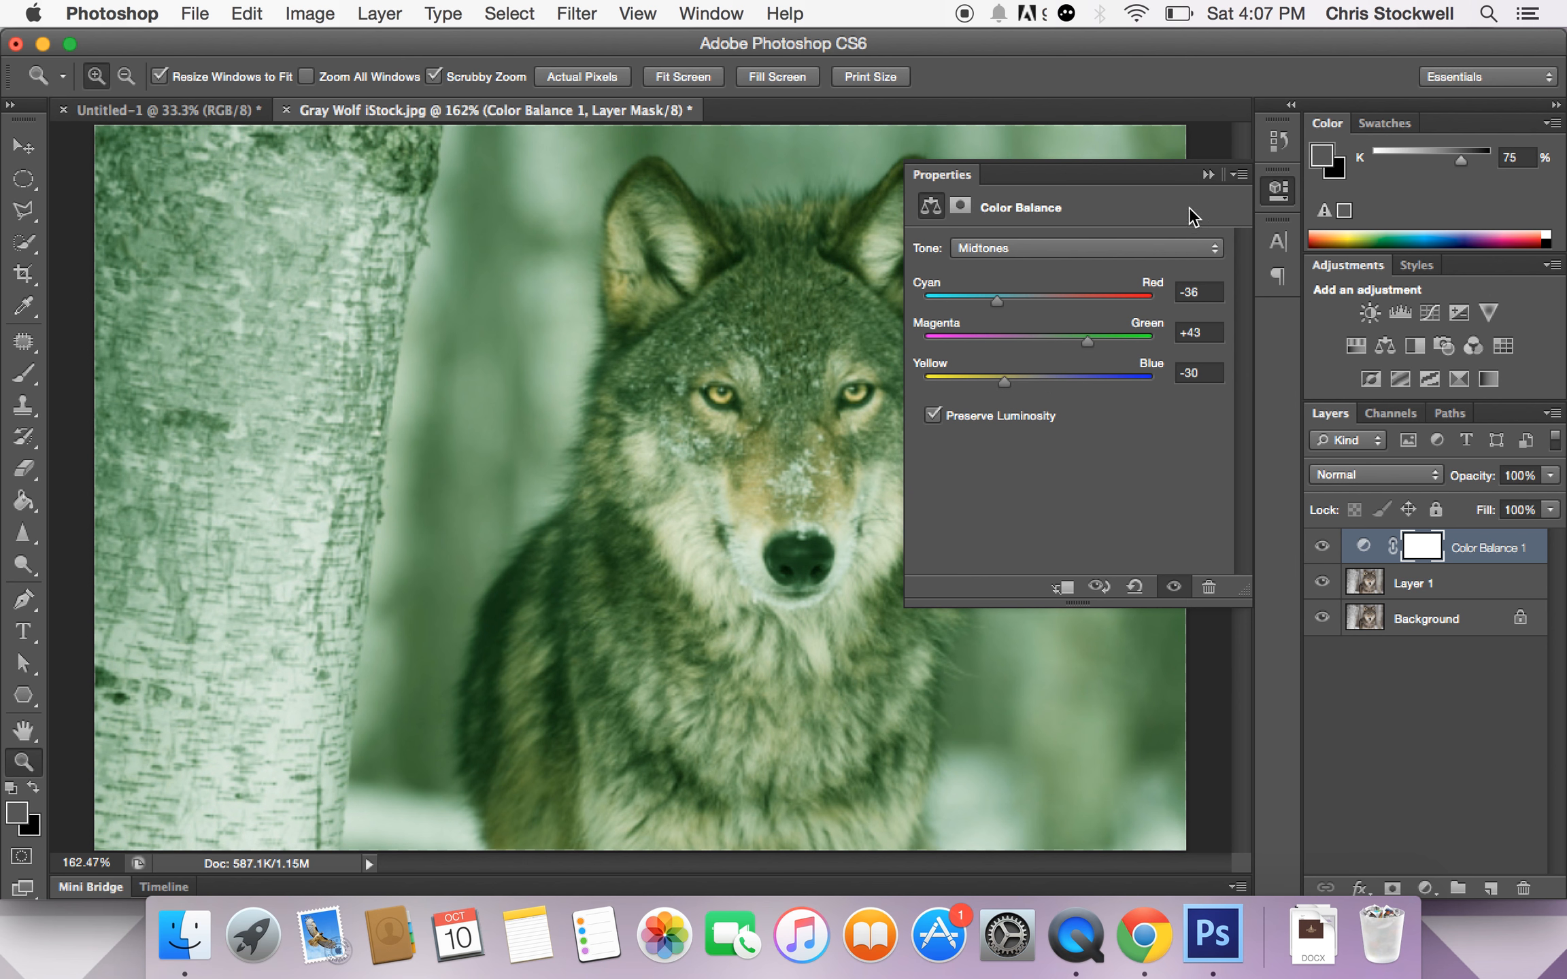
left_click(1209, 588)
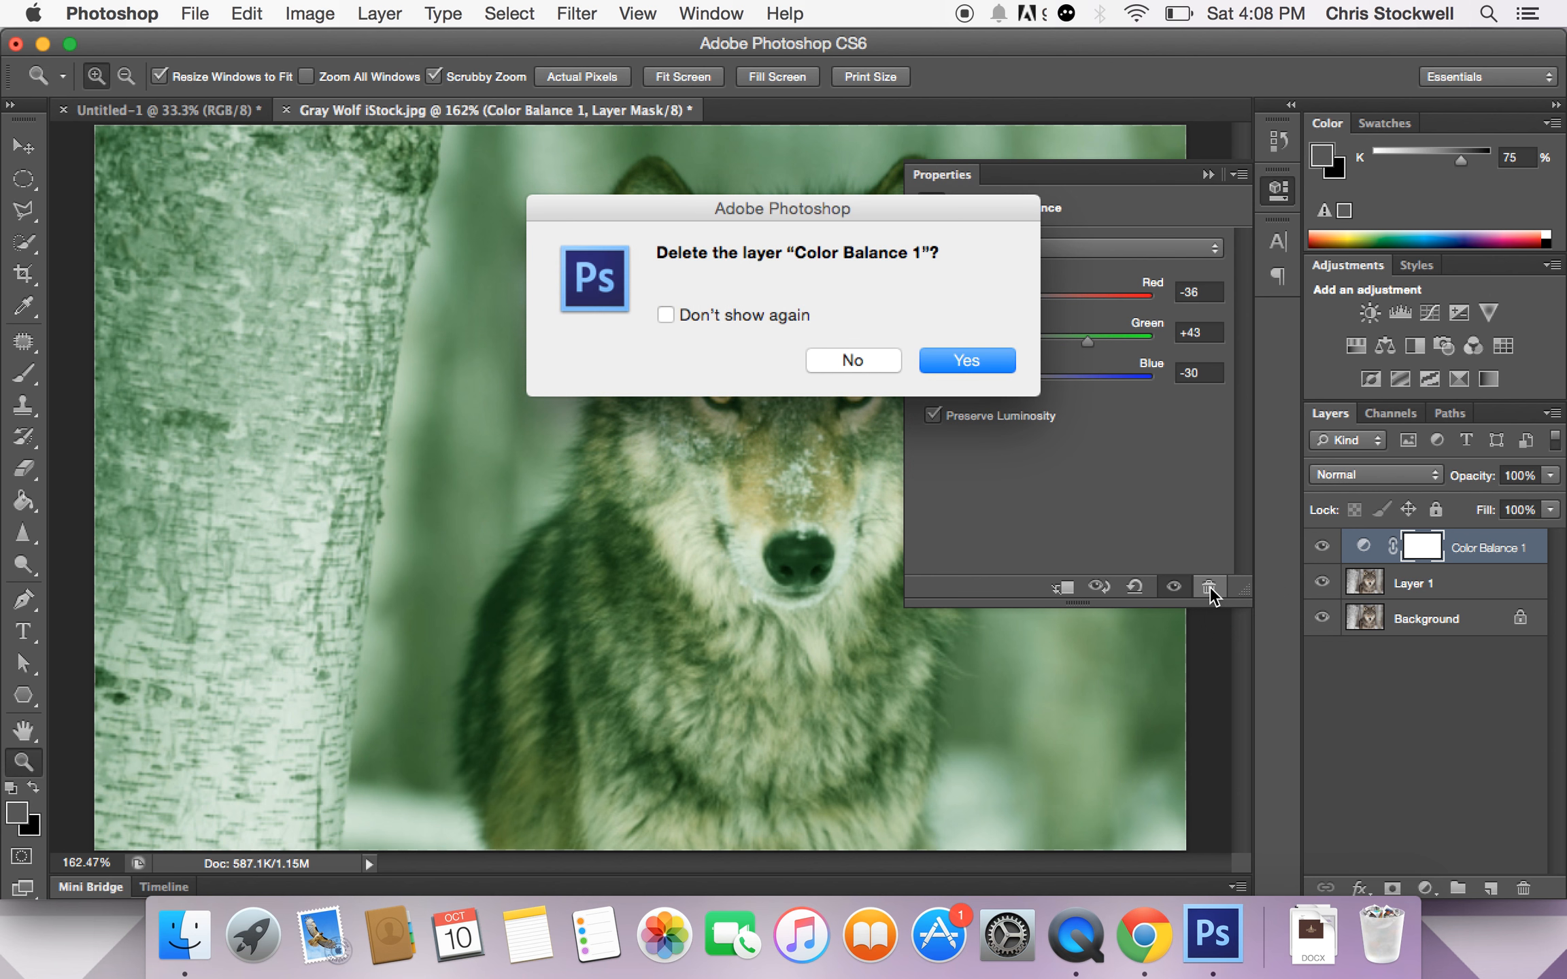
left_click(971, 352)
left_click(1208, 174)
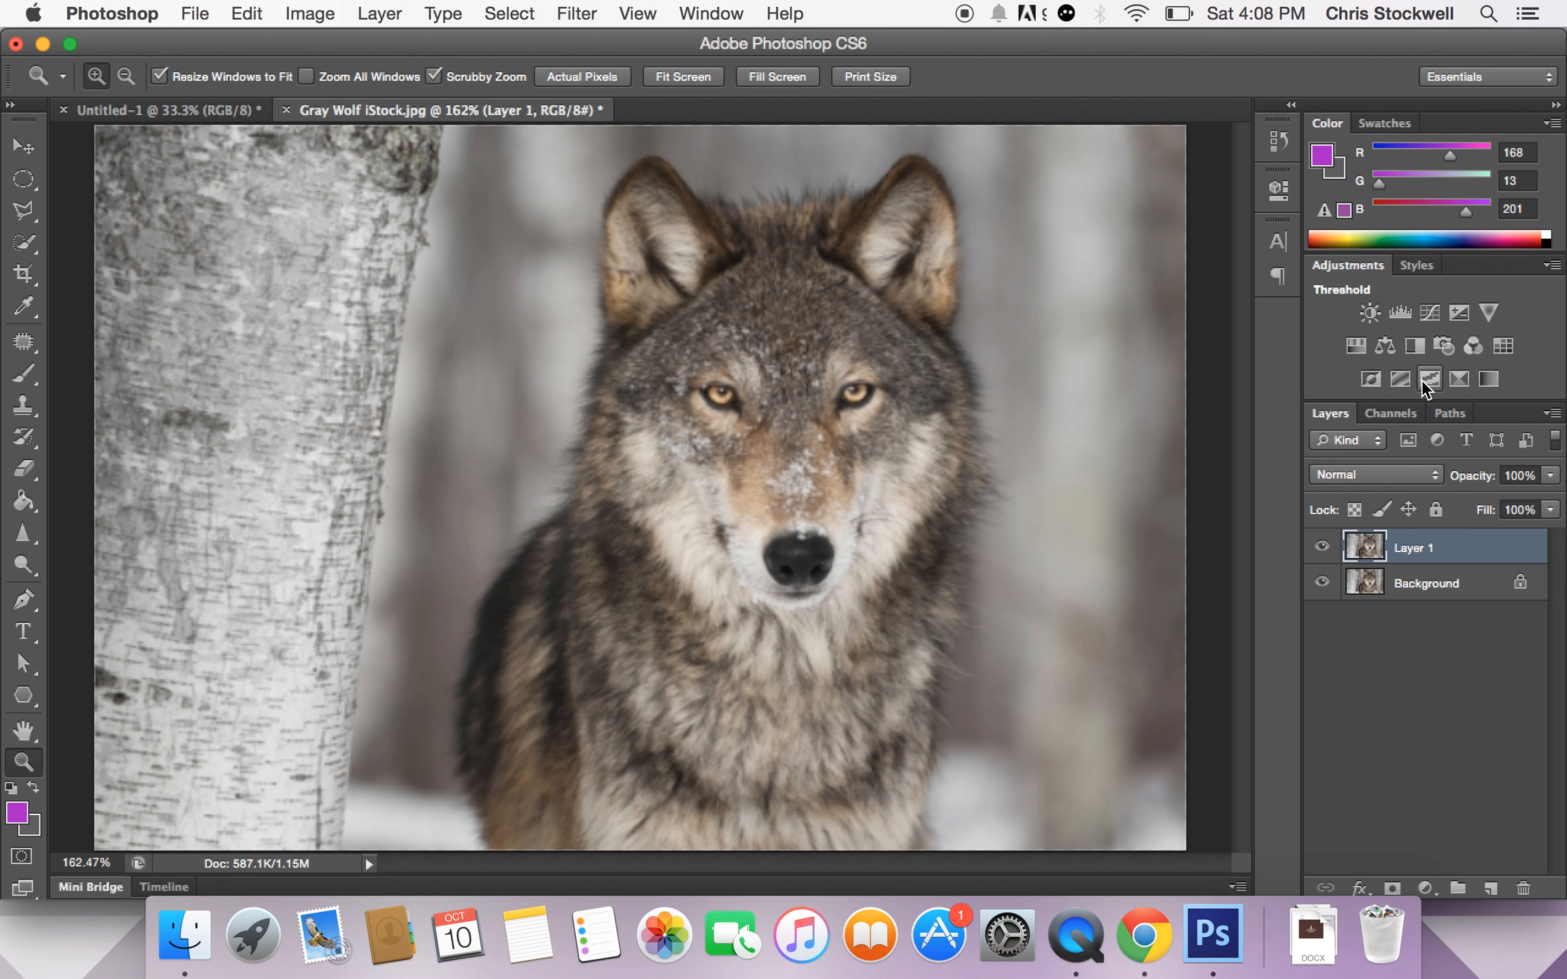
Step: Add an Invert adjustment layer, view the full photo and delete the layer
left_click(1371, 377)
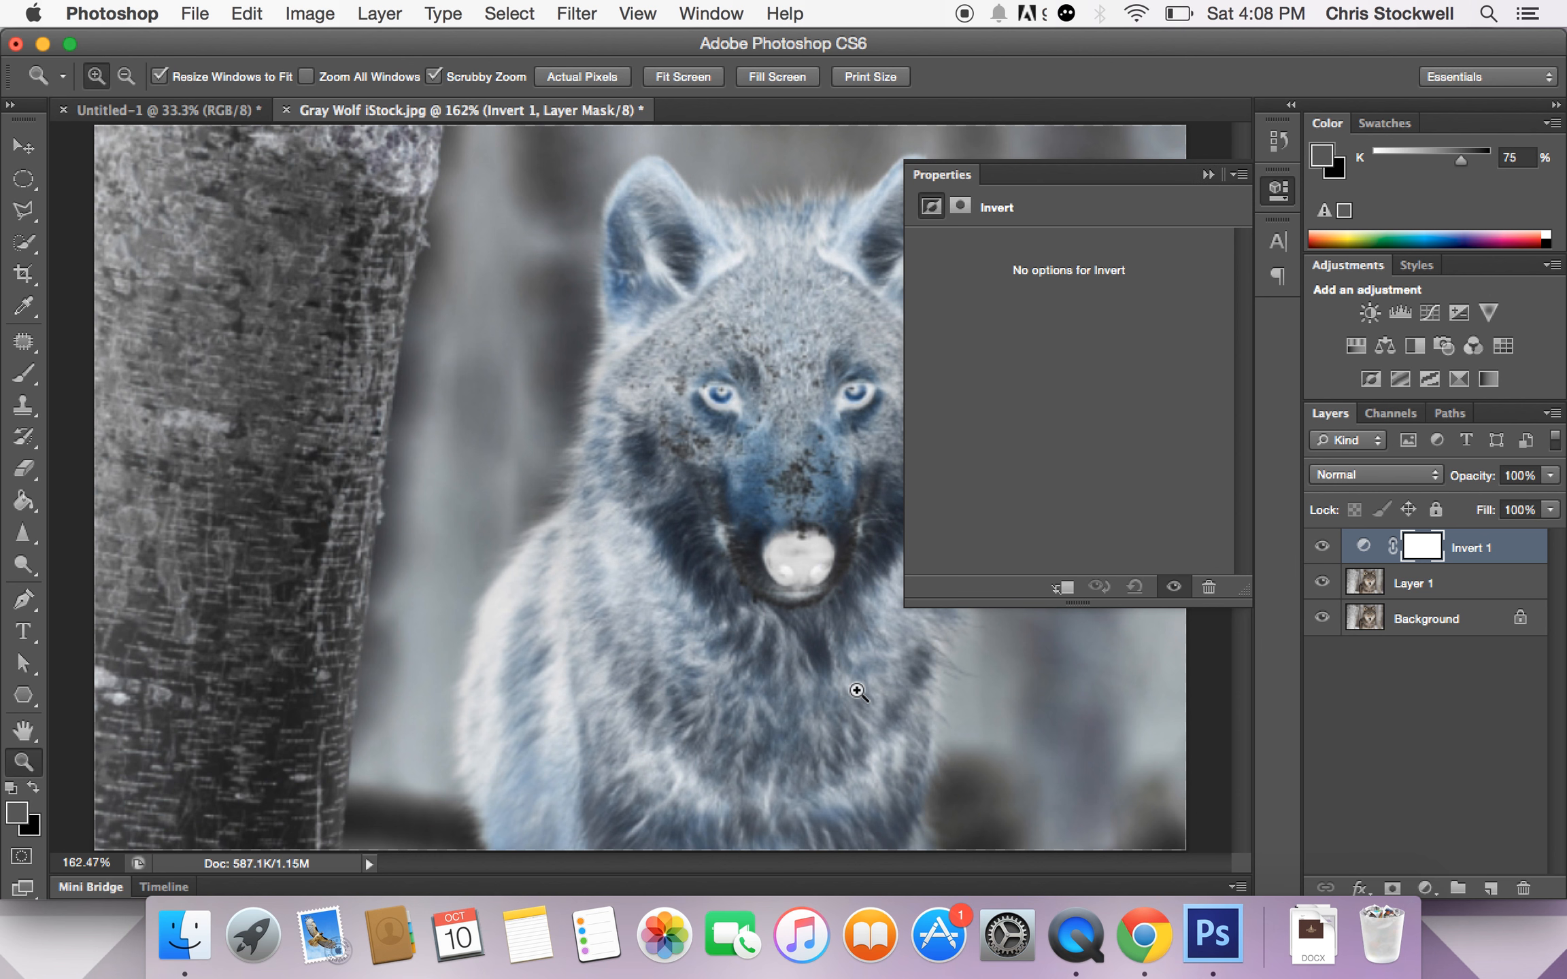
left_click(1208, 175)
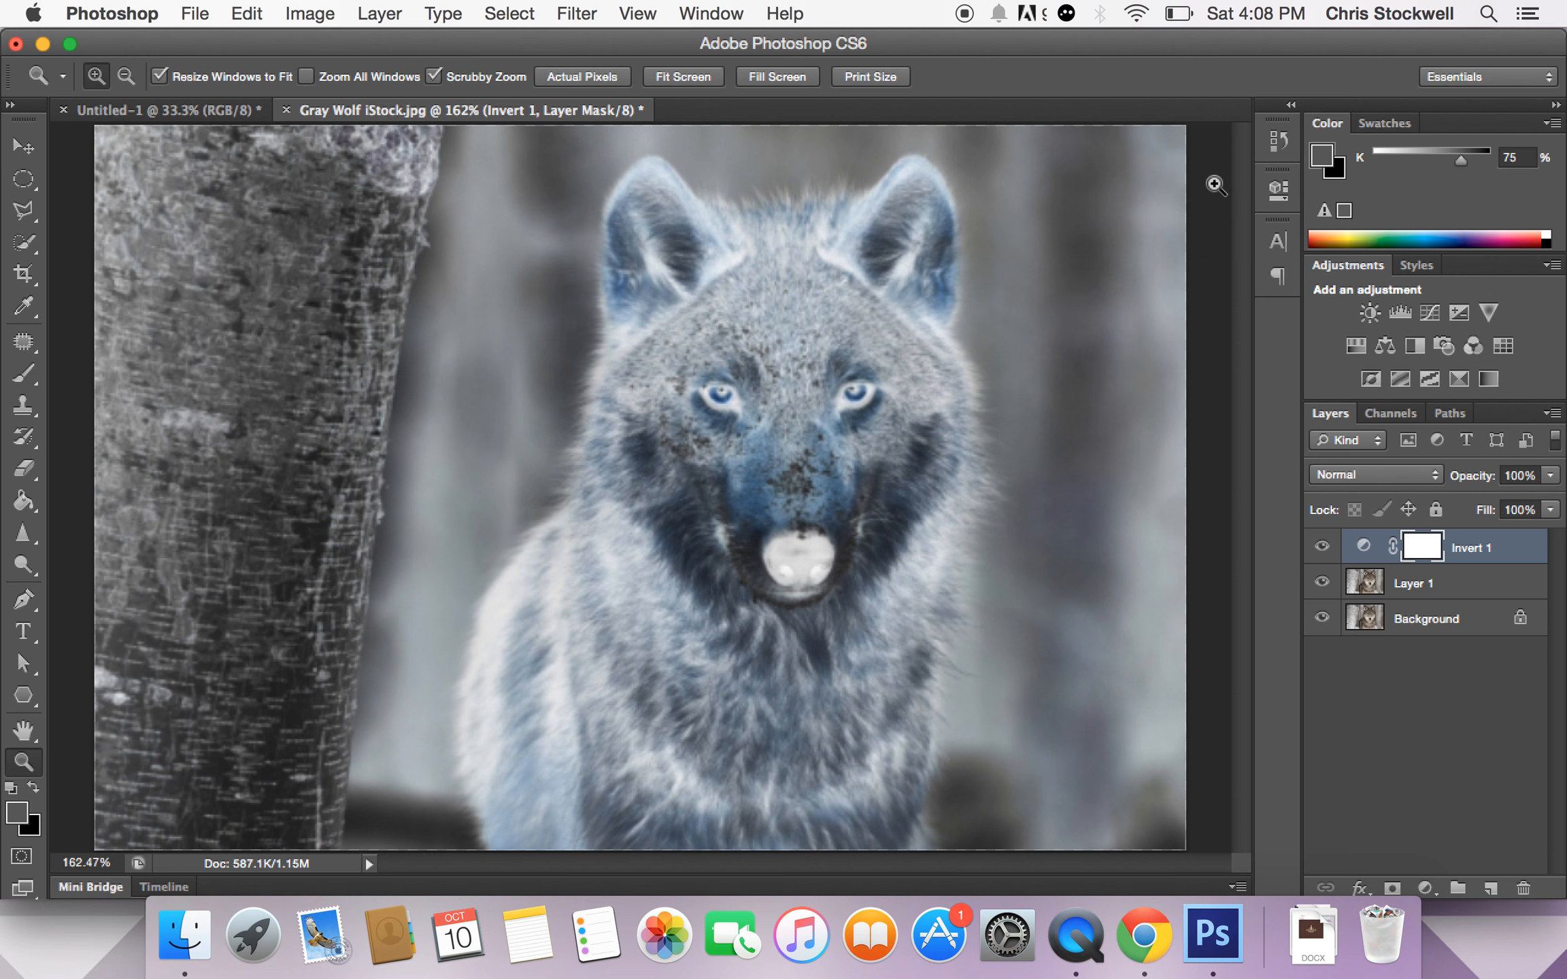
left_click_drag(1495, 555, 1524, 888)
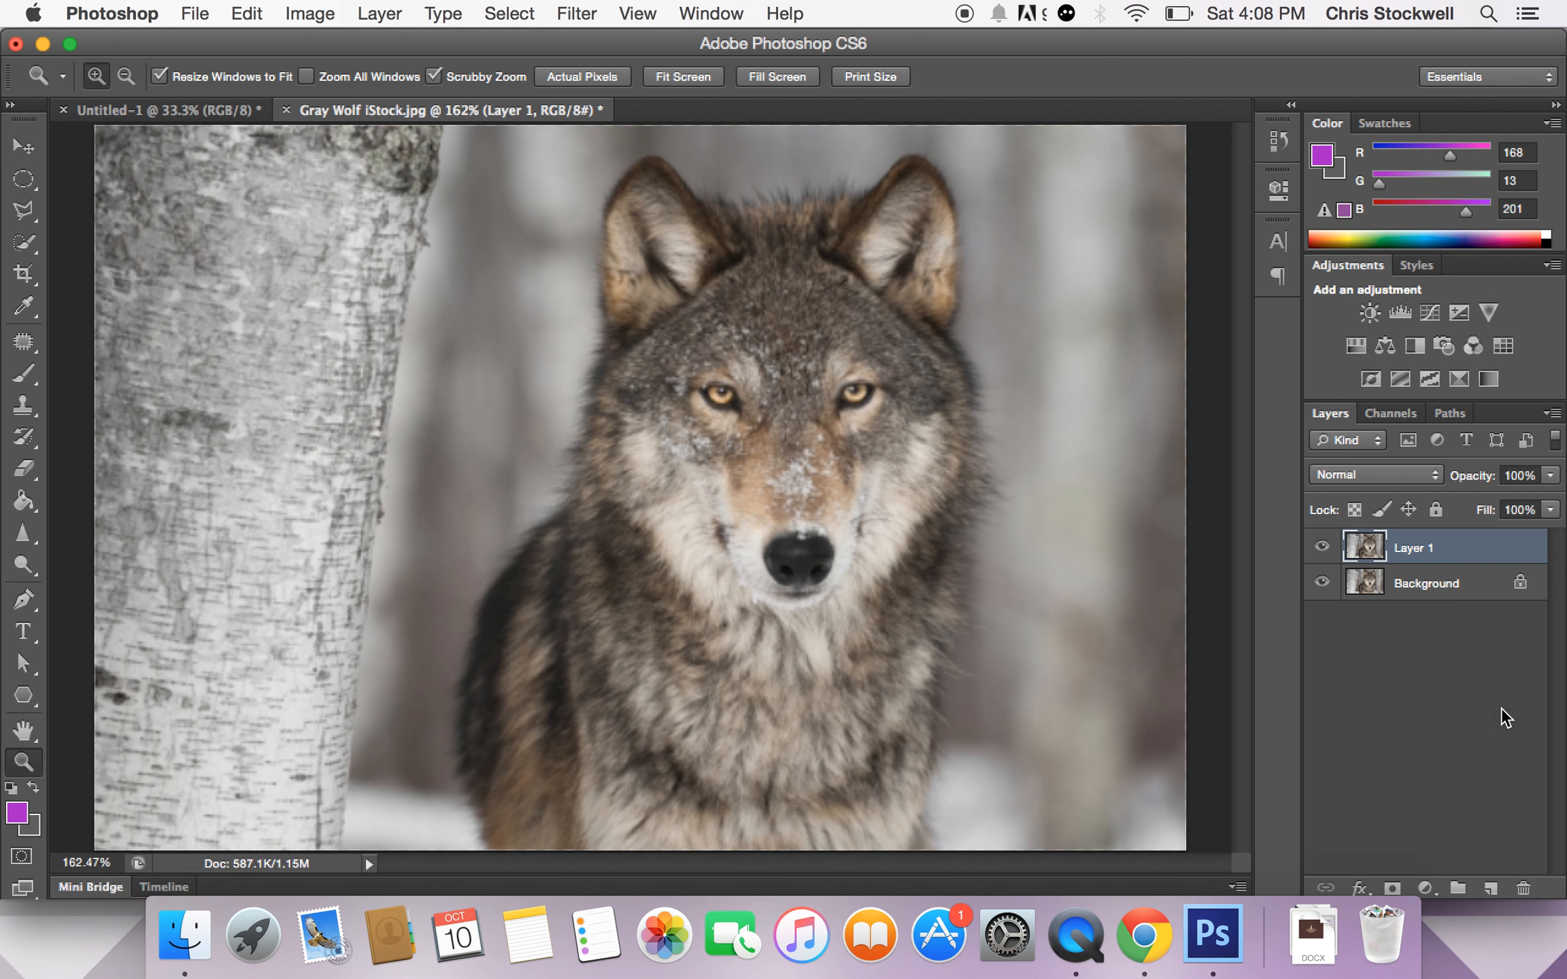
Step: Add a Threshold adjustment layer with the threshold level at 88 and collapse its properties
left_click(1429, 378)
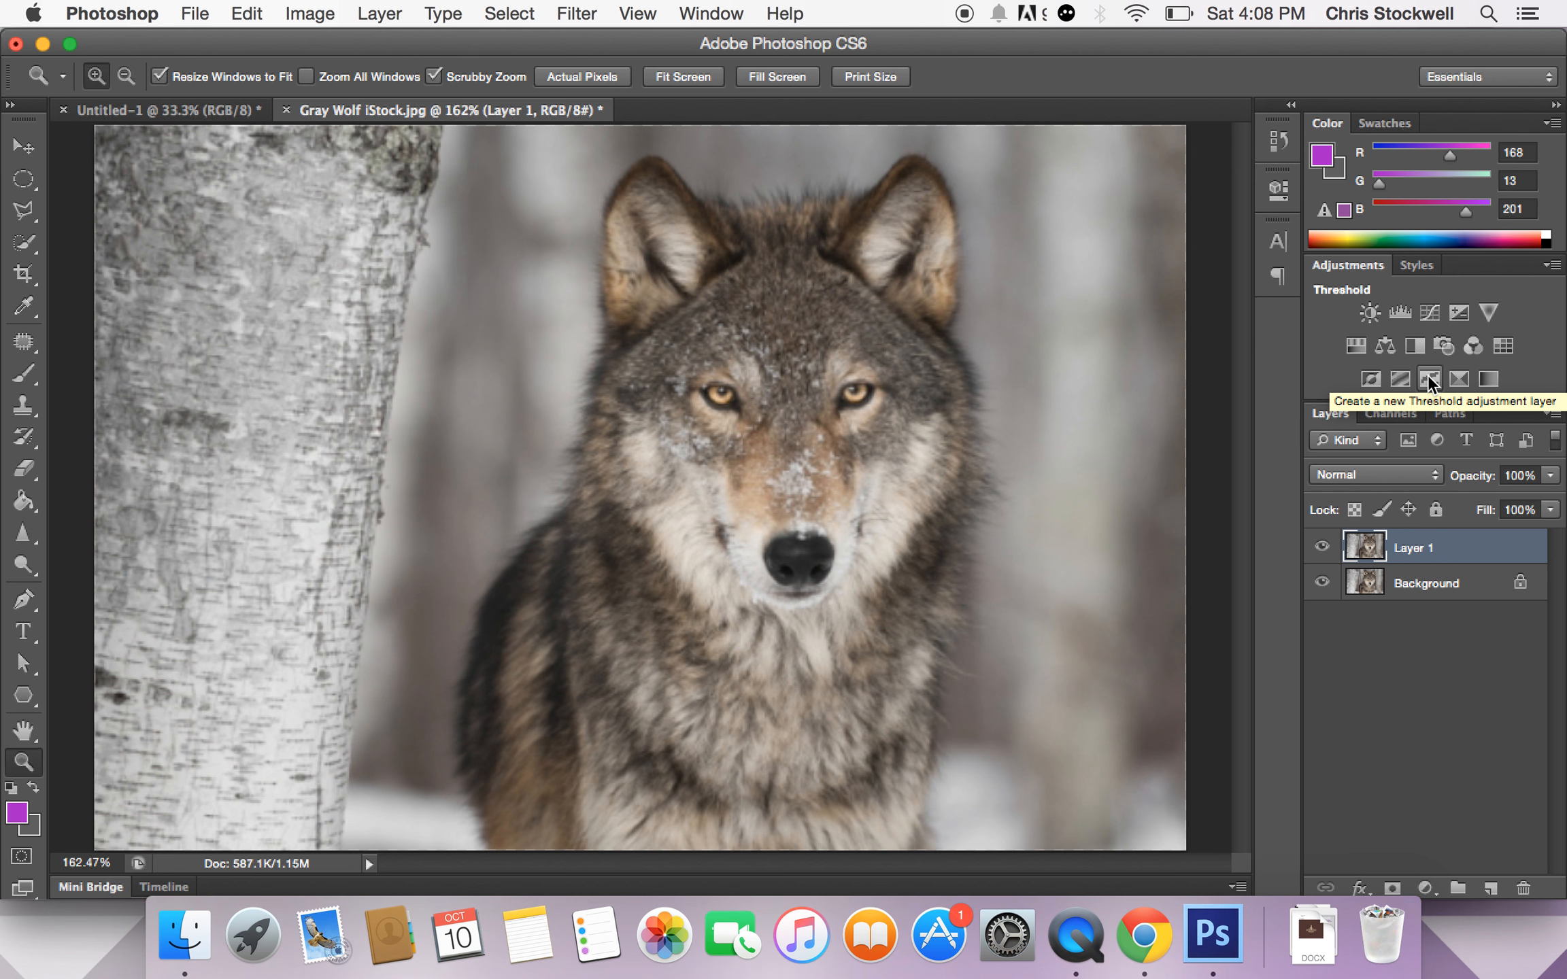
left_click(1428, 378)
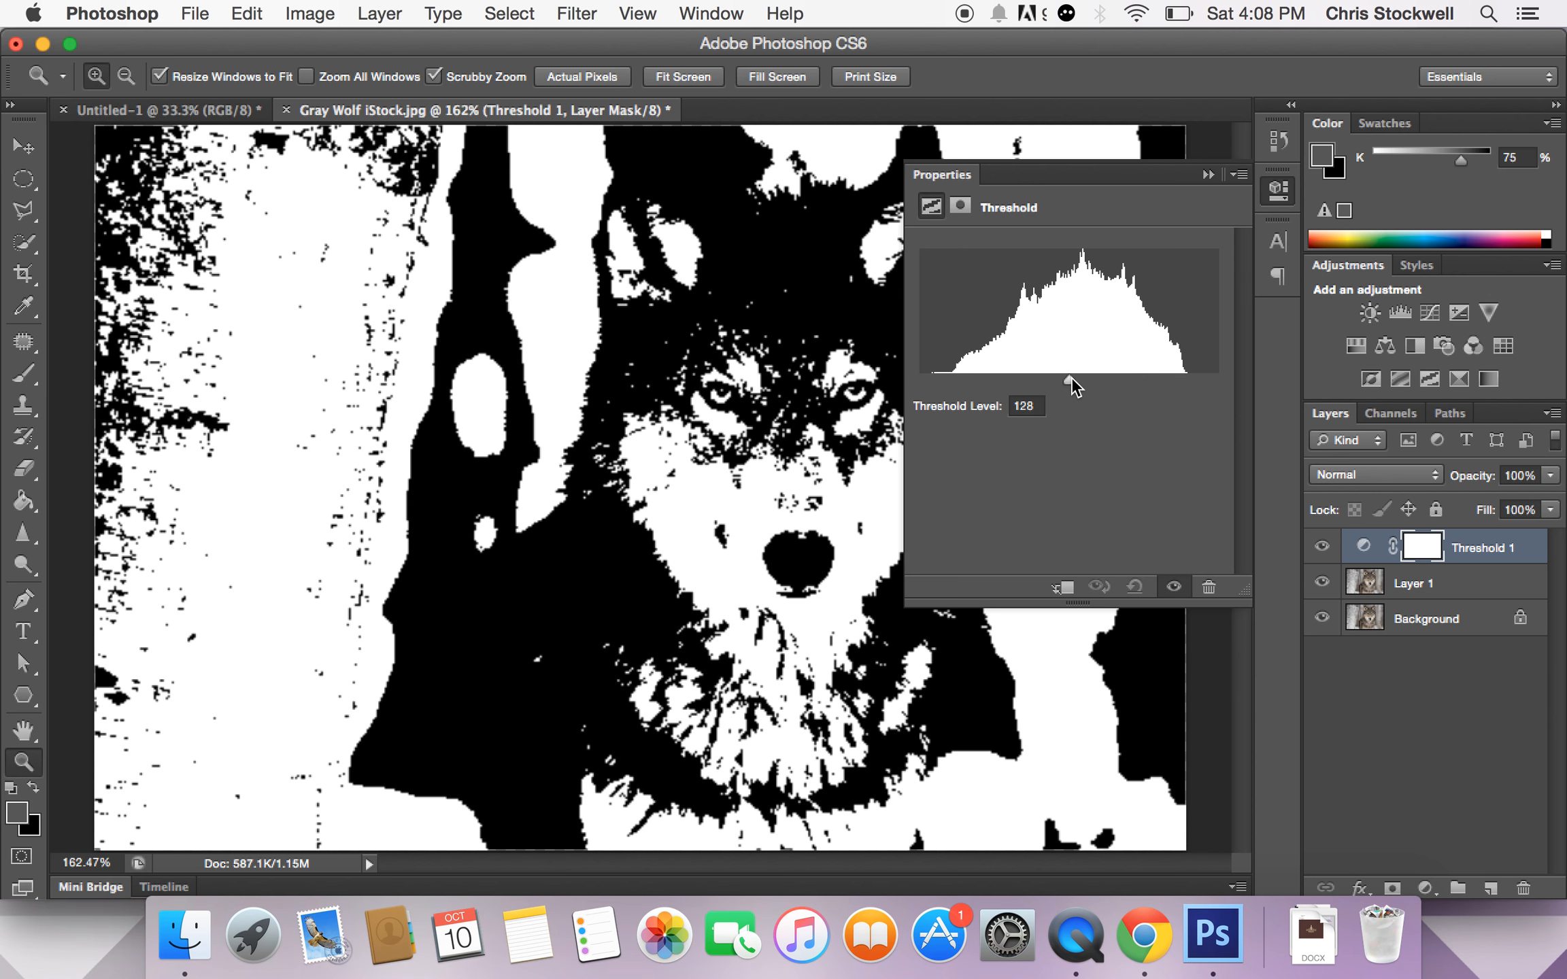
left_click_drag(1070, 378, 1027, 382)
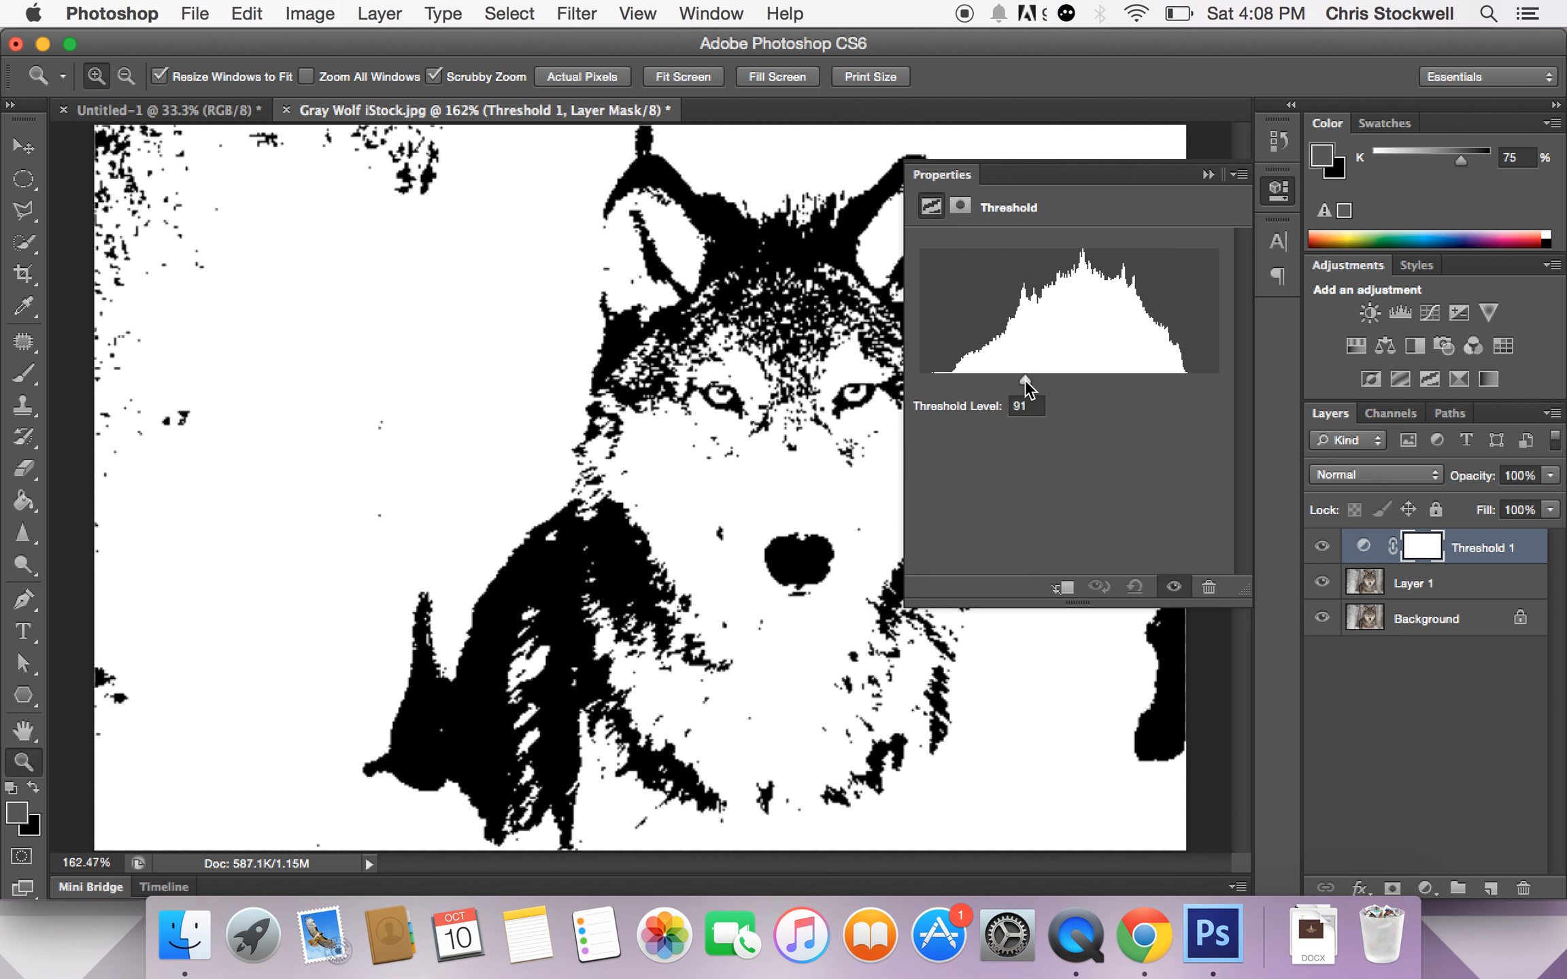
mouse_move(1025, 379)
left_mouse_down()
mouse_move(1103, 378)
mouse_move(1022, 378)
left_mouse_up()
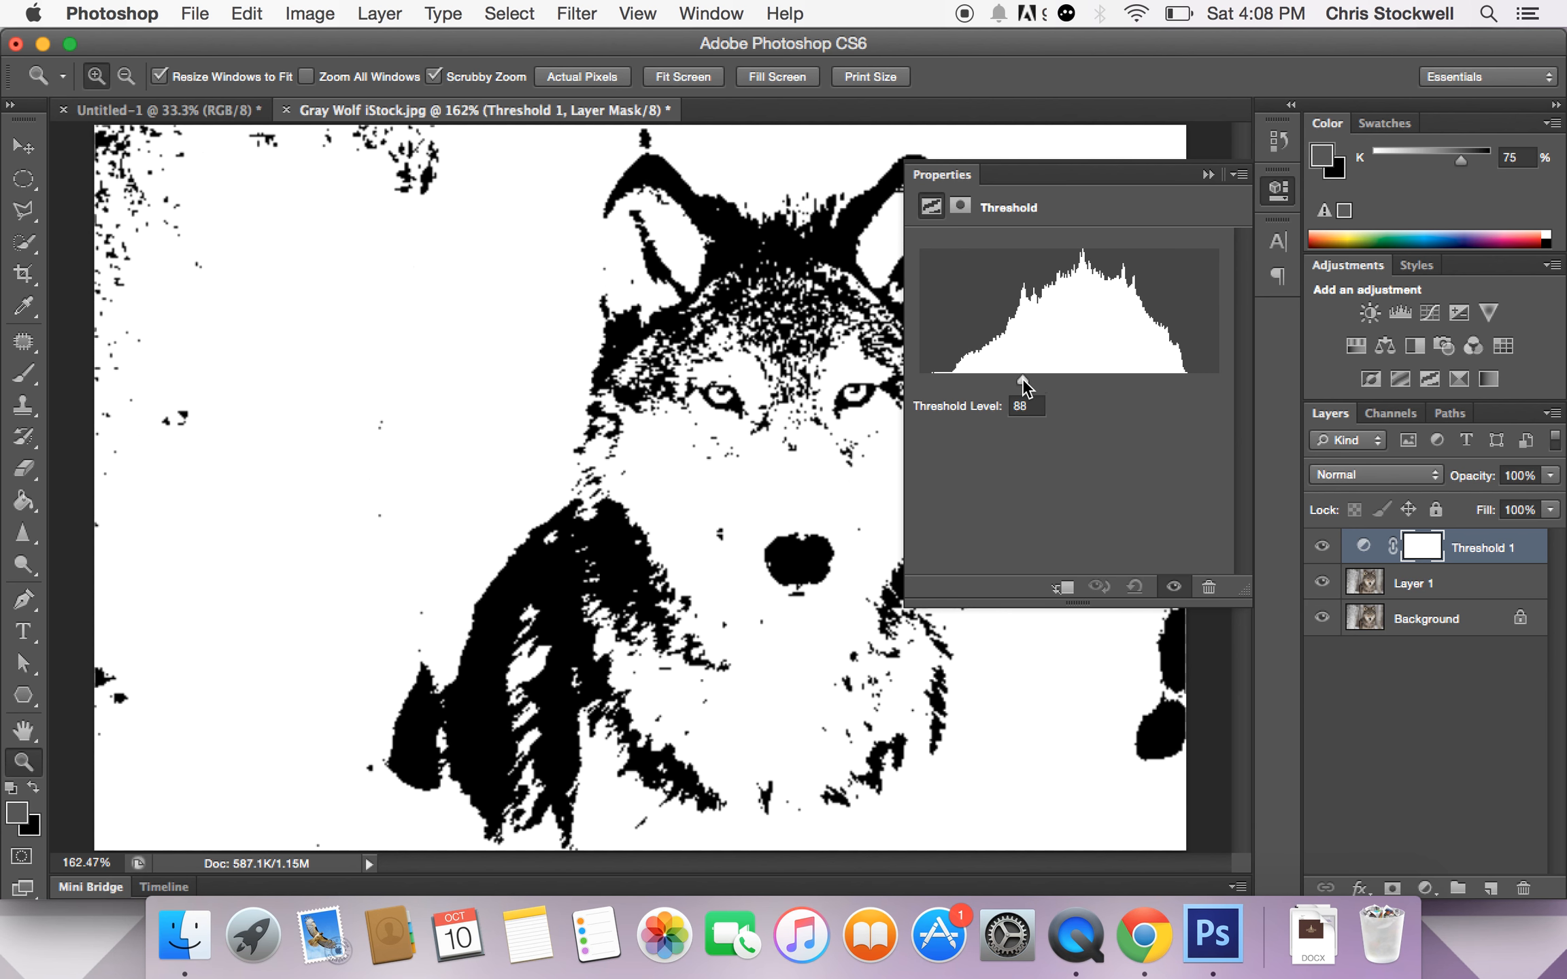
left_click(1208, 174)
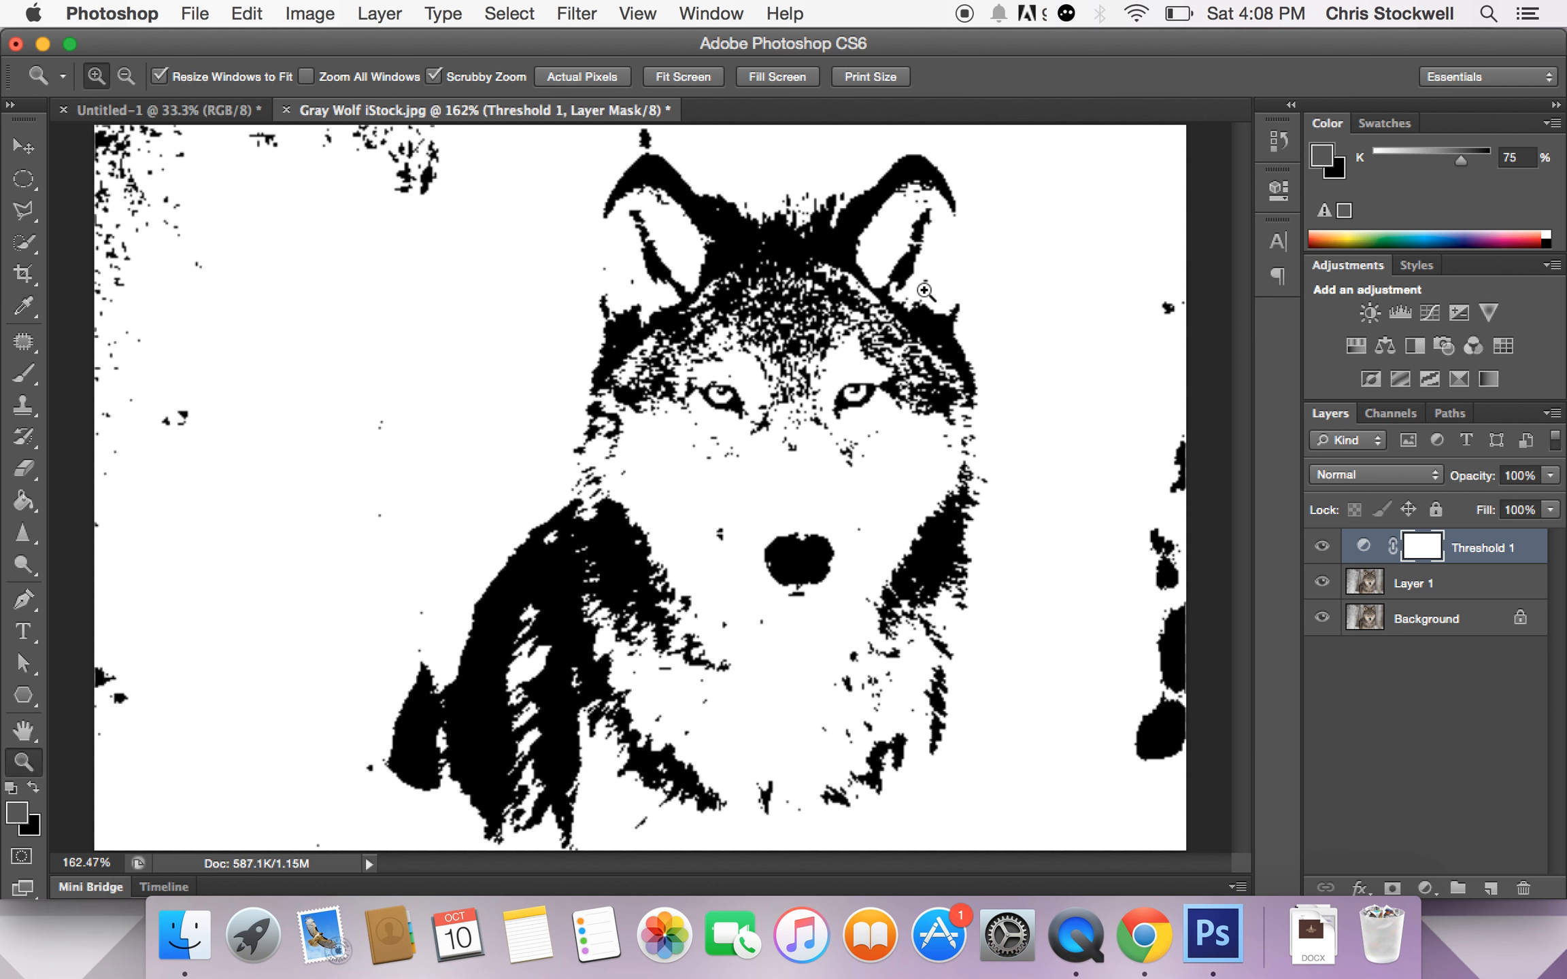